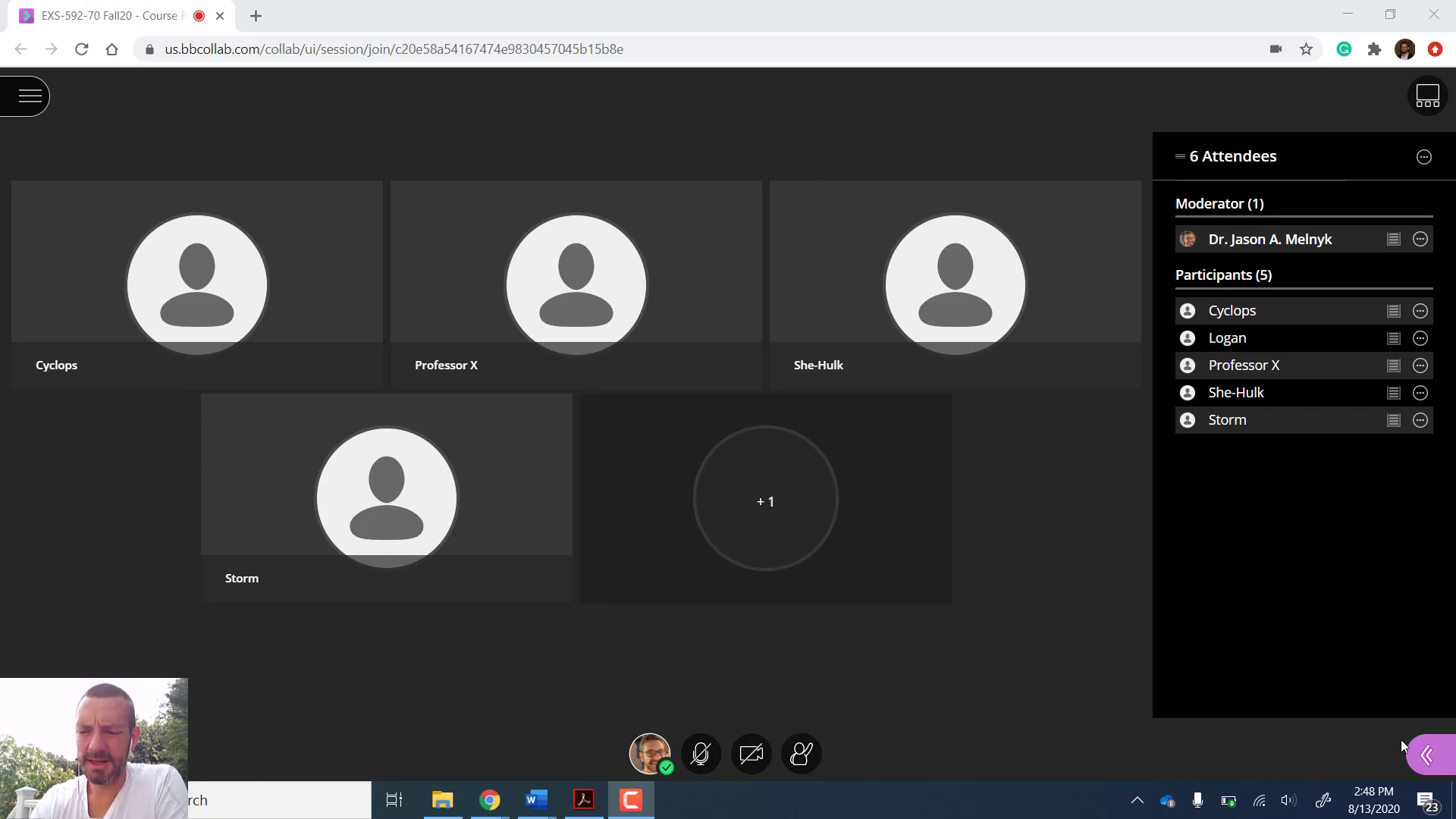
Open the breakout groups setup in the session's sharing options.
left_click(1428, 758)
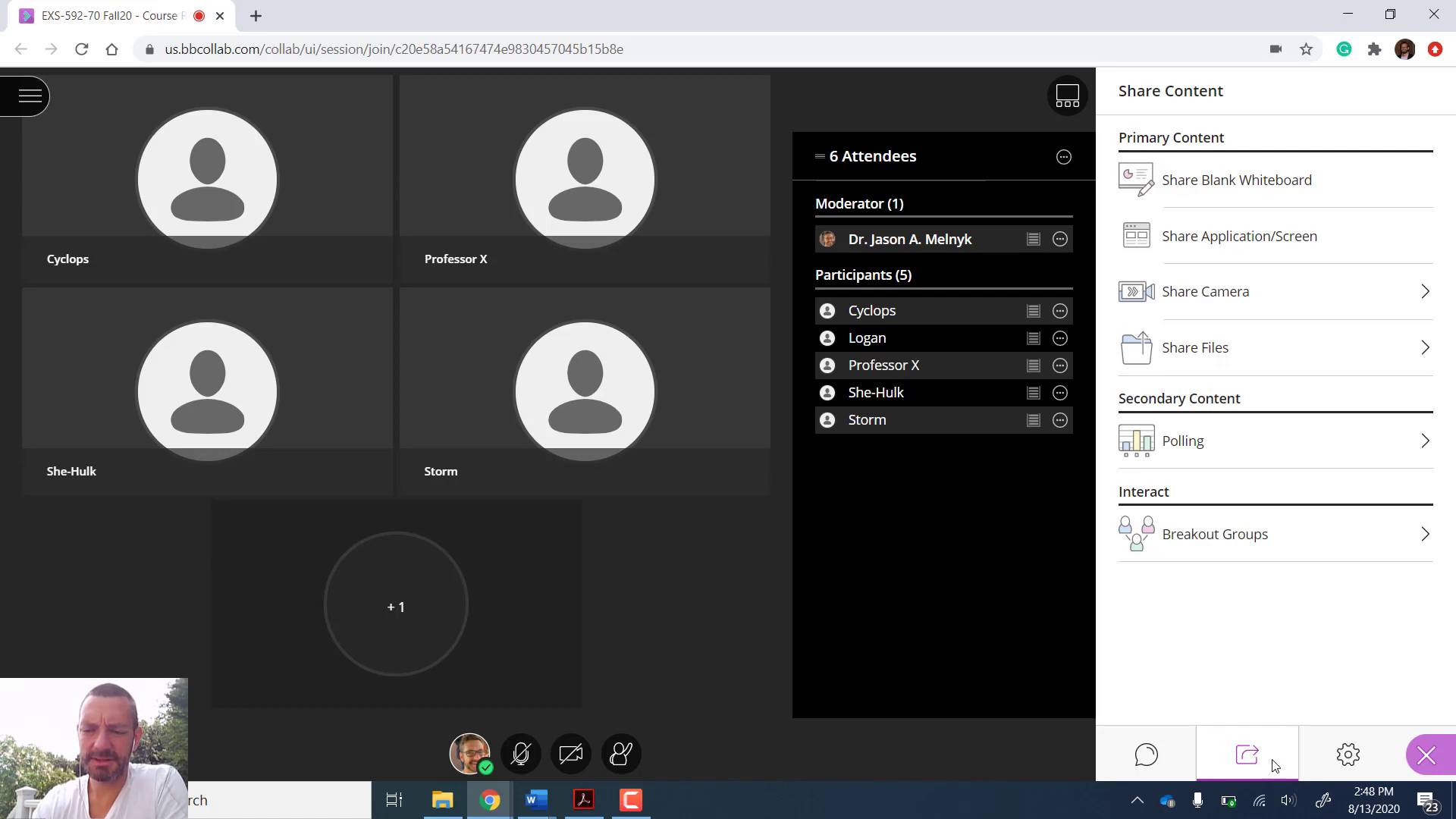
left_click(1214, 549)
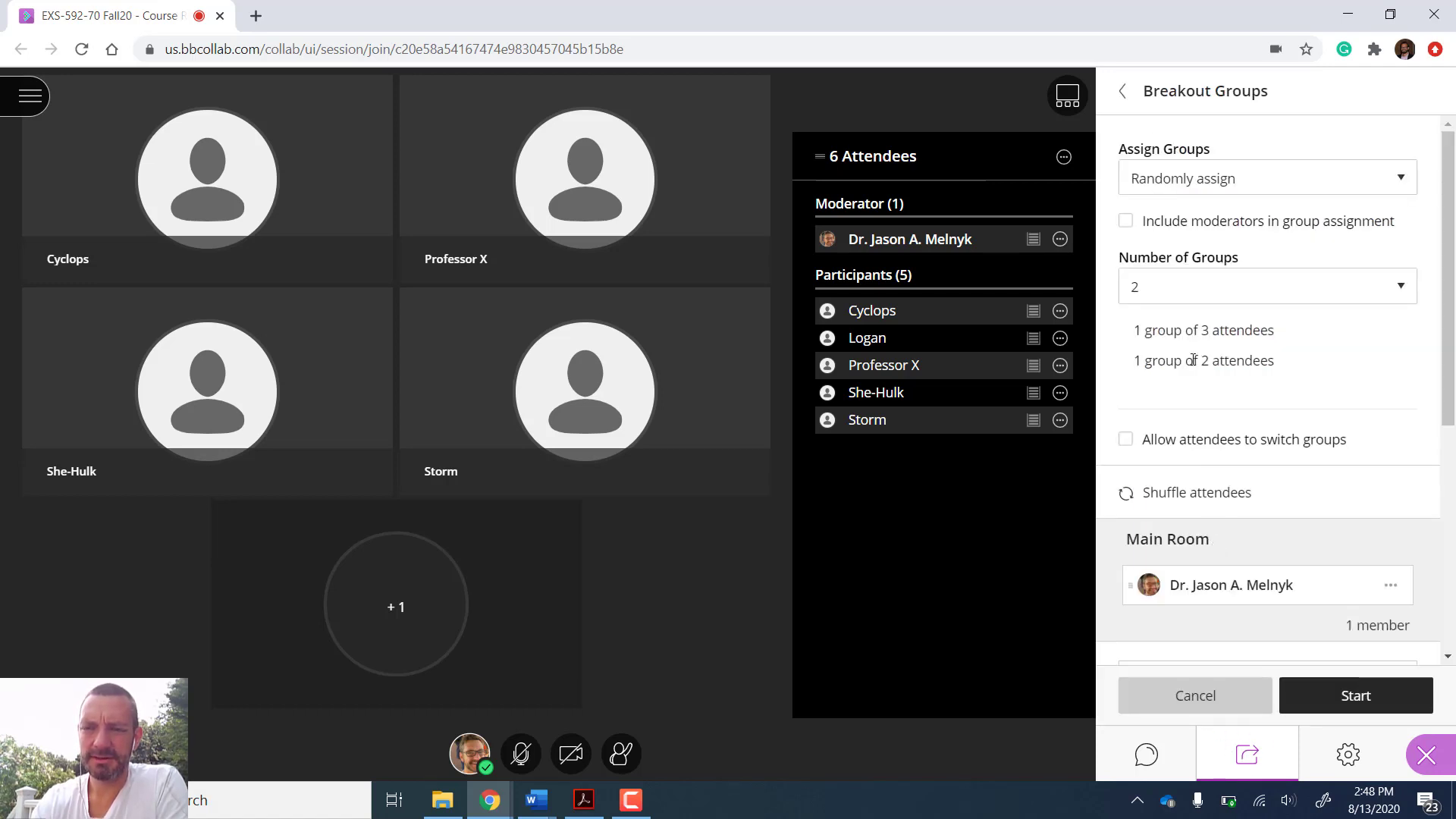
left_click(1219, 185)
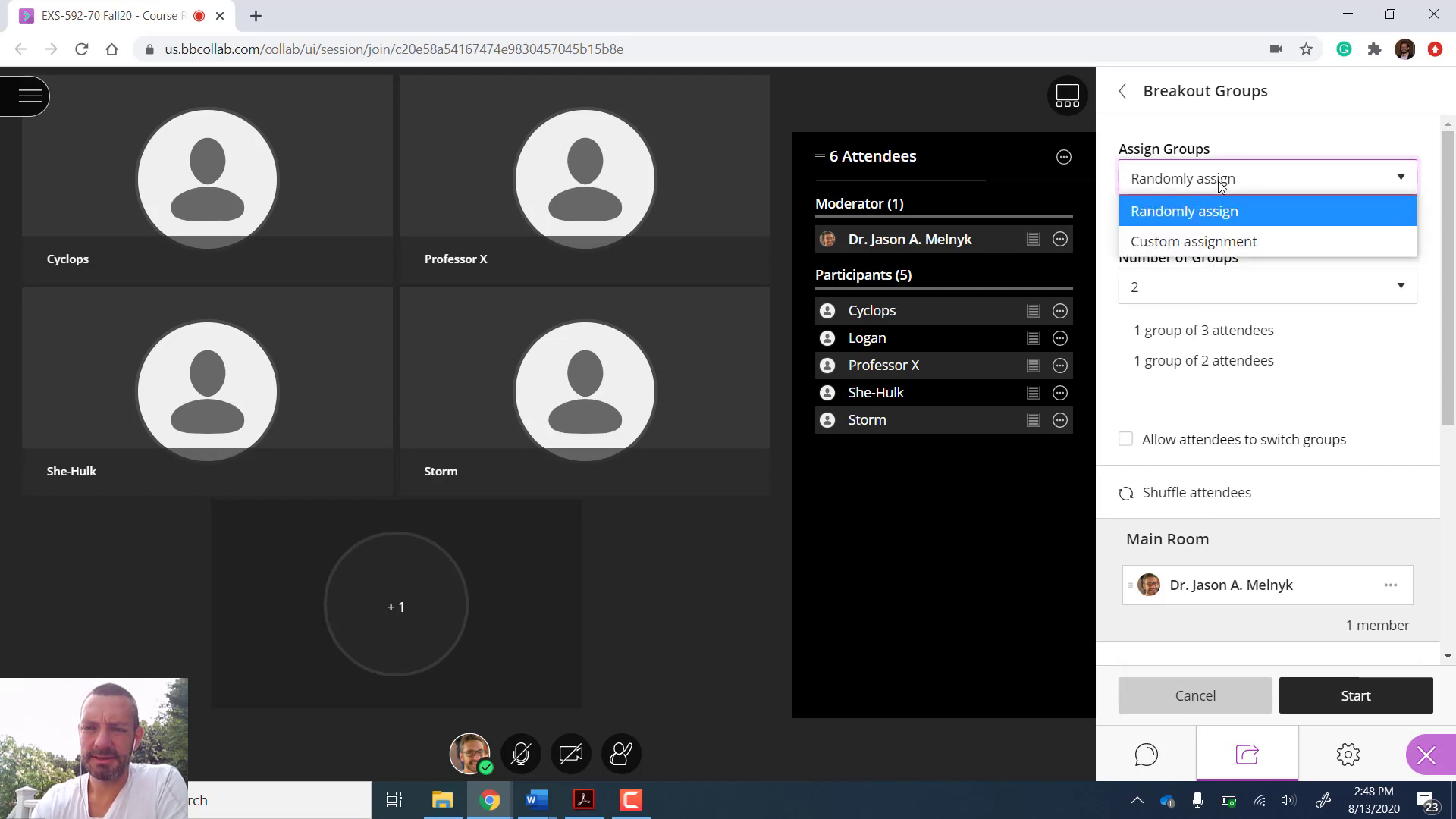
left_click(1217, 241)
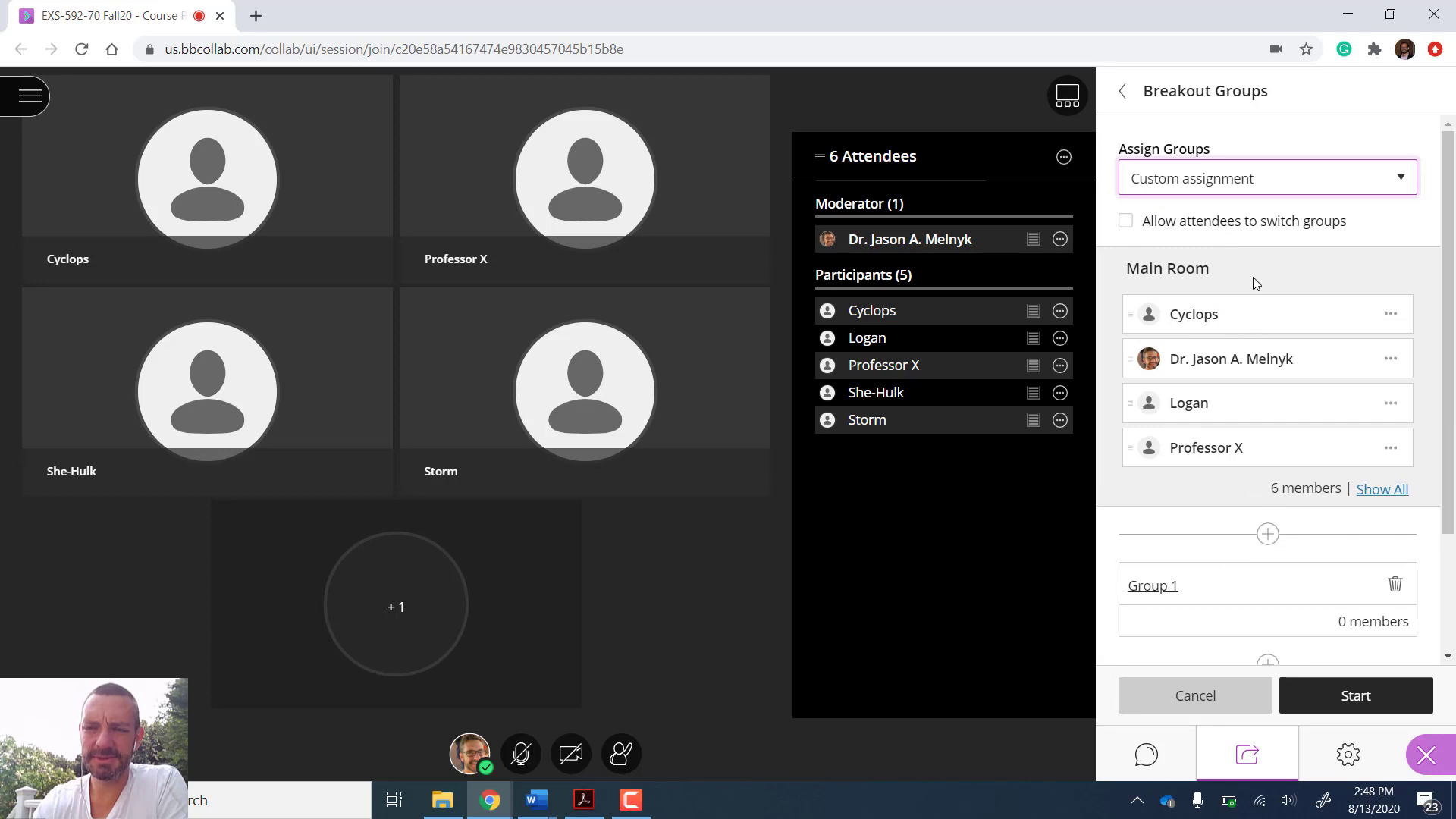
left_click(1263, 181)
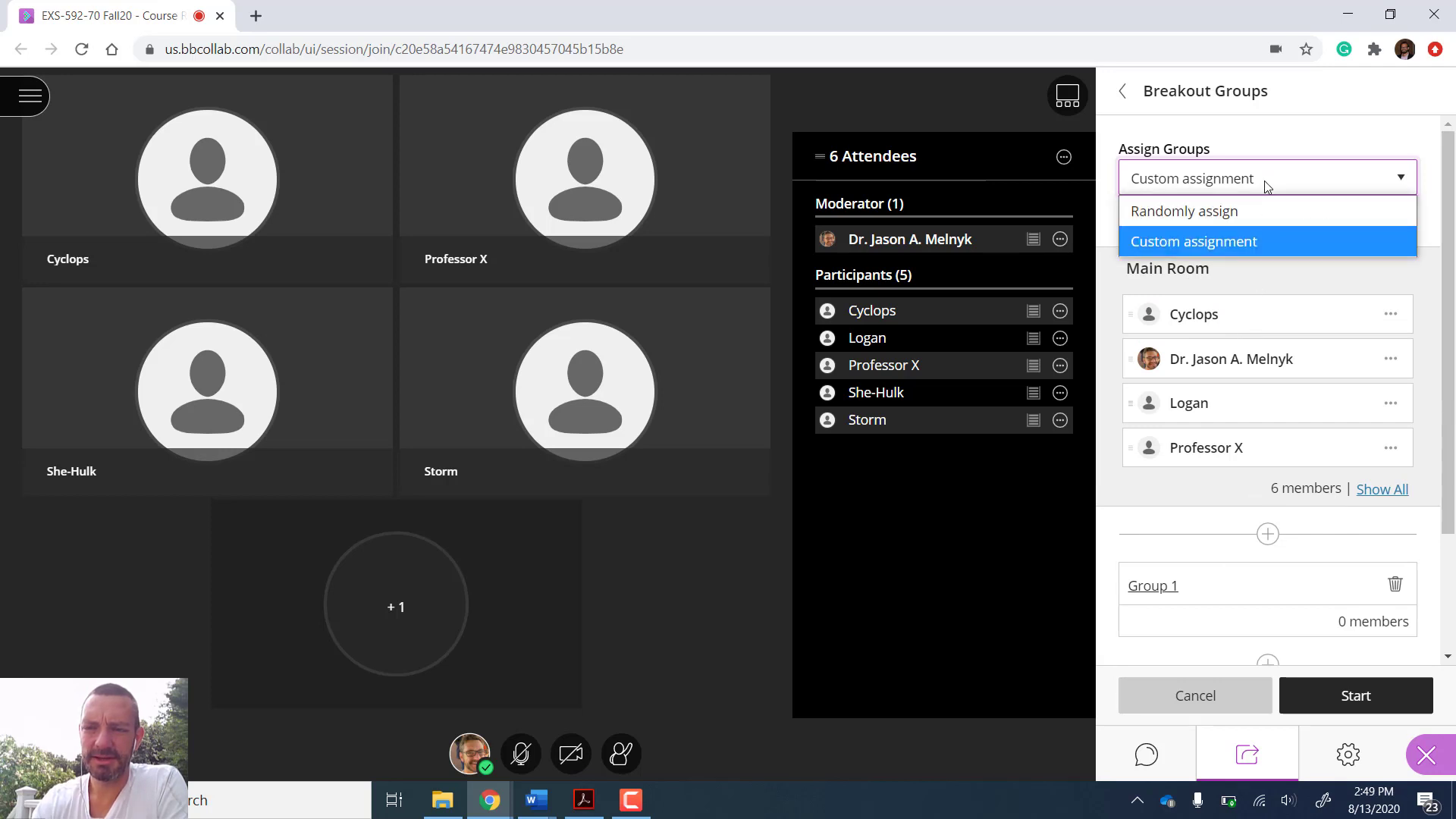
left_click(1240, 211)
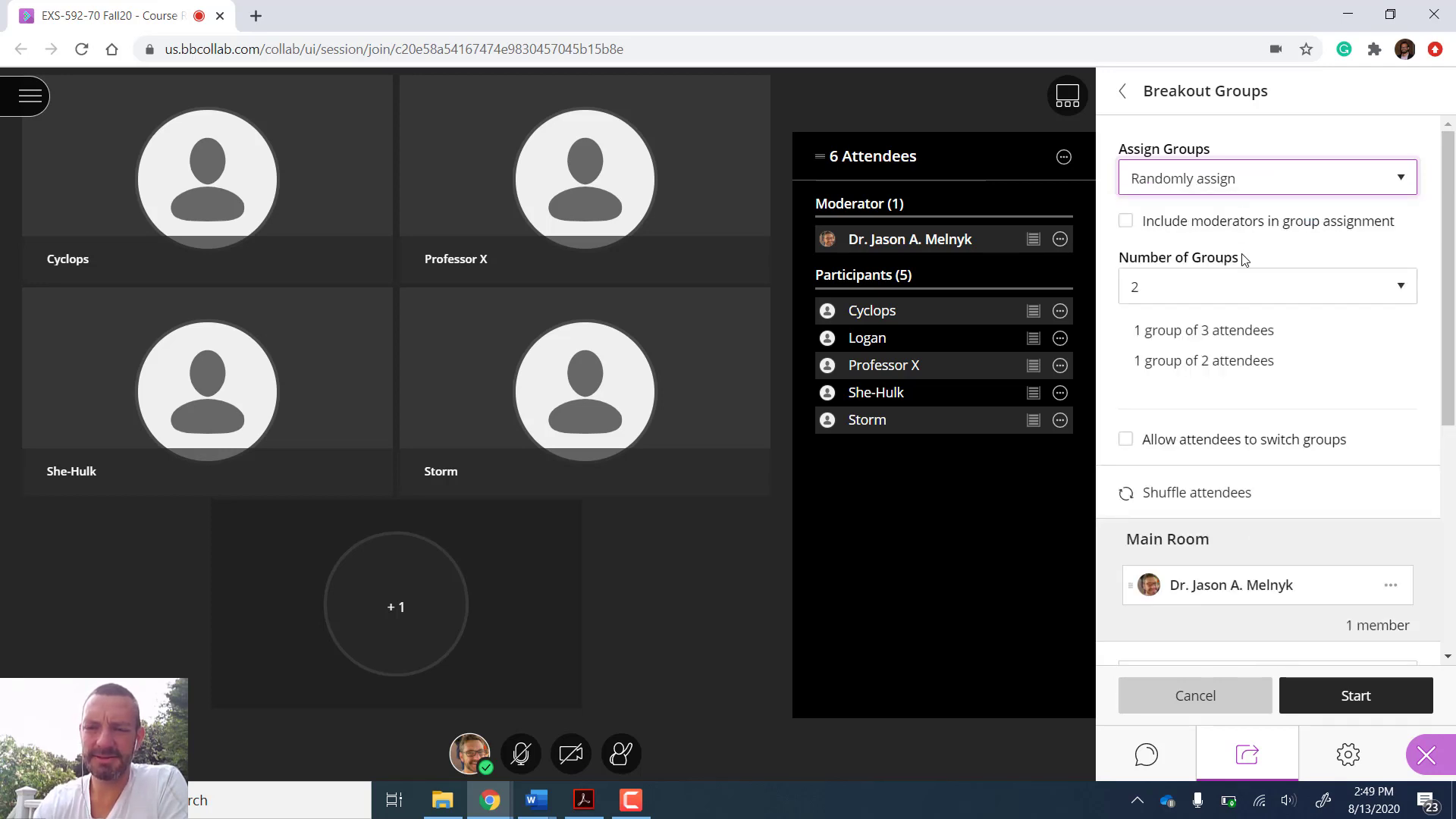
Set the number of randomly assigned breakout groups to 2 and allow attendees to switch groups.
left_click(1240, 291)
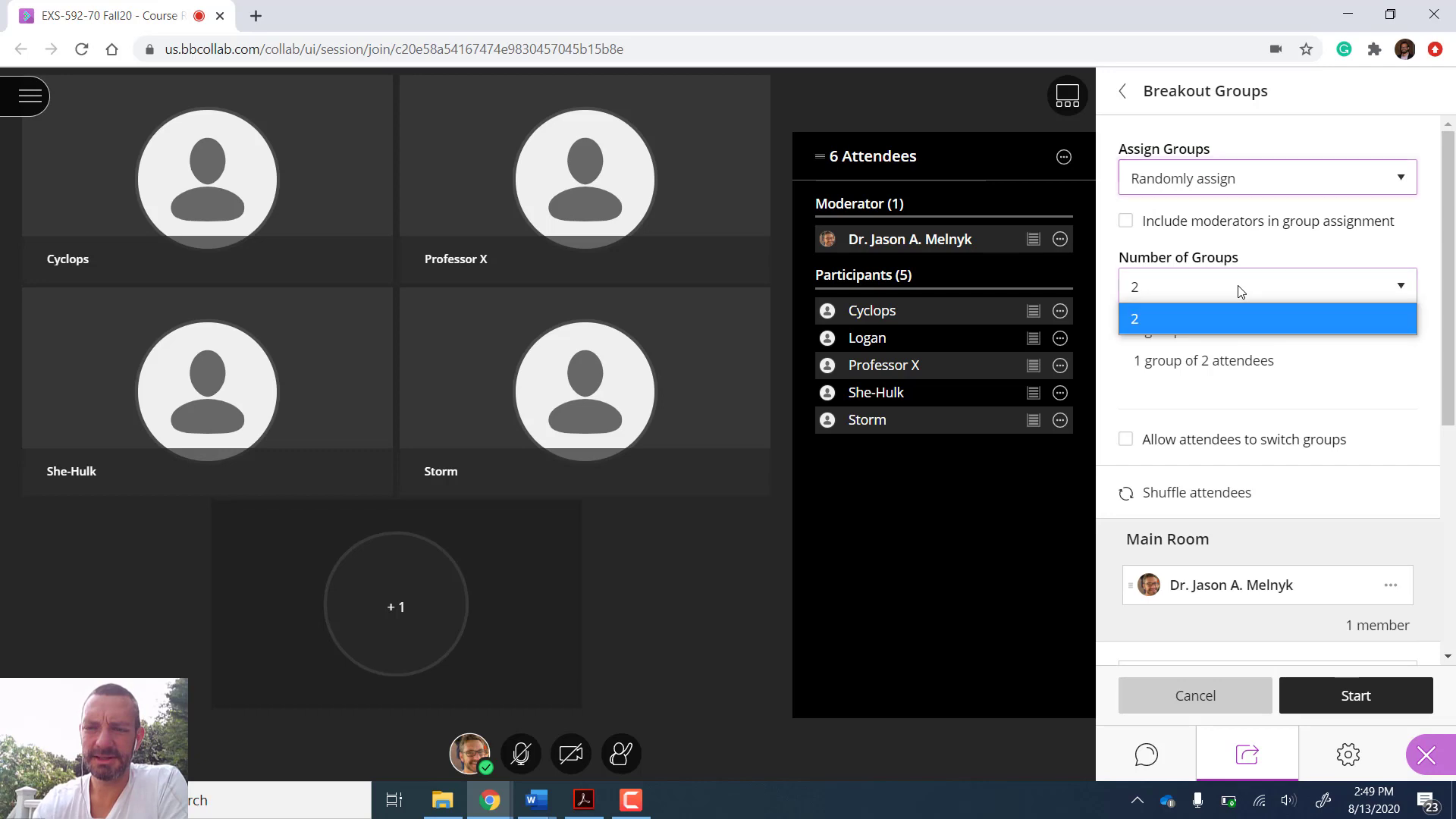
left_click(1185, 323)
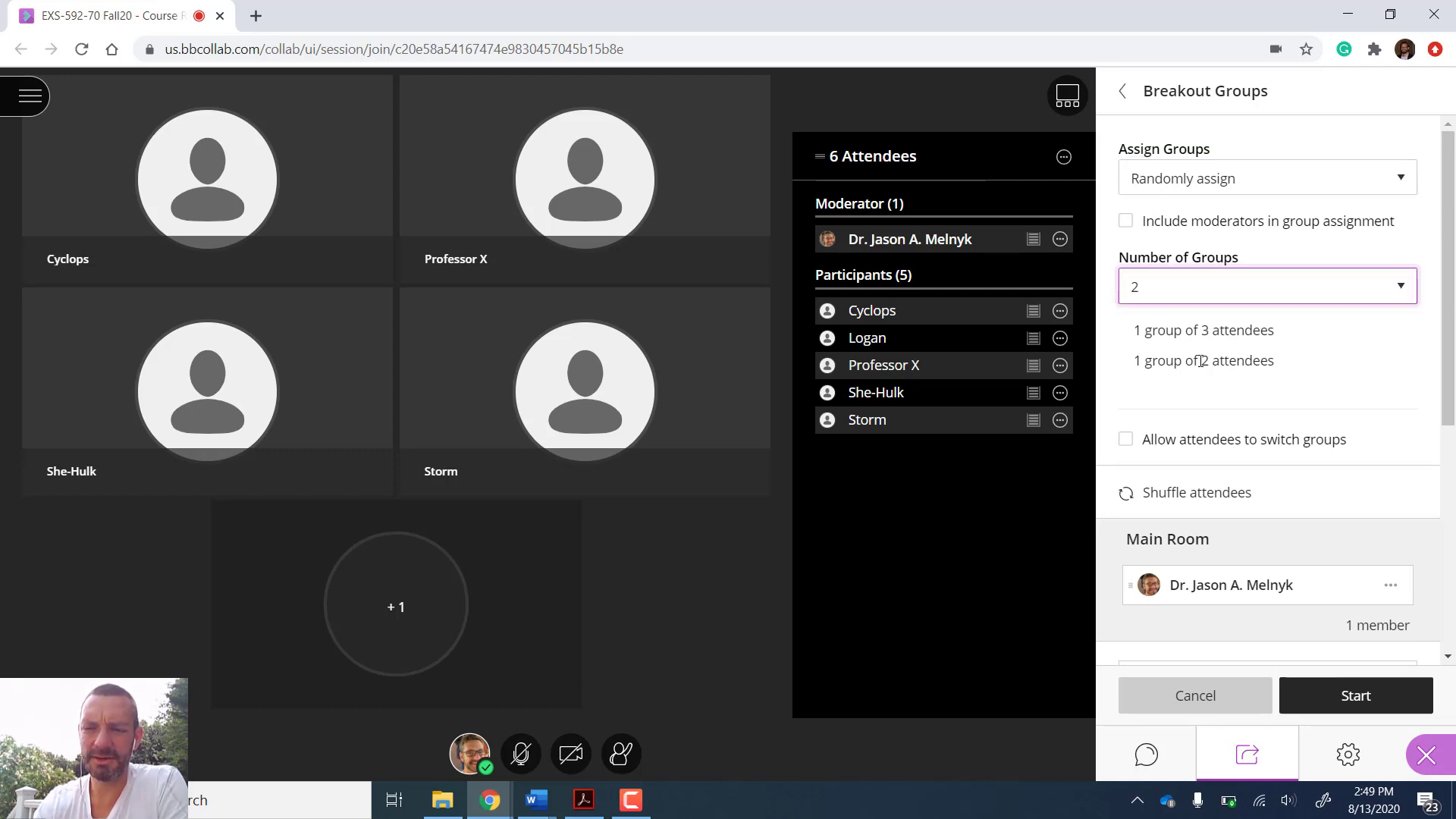
left_click(1127, 441)
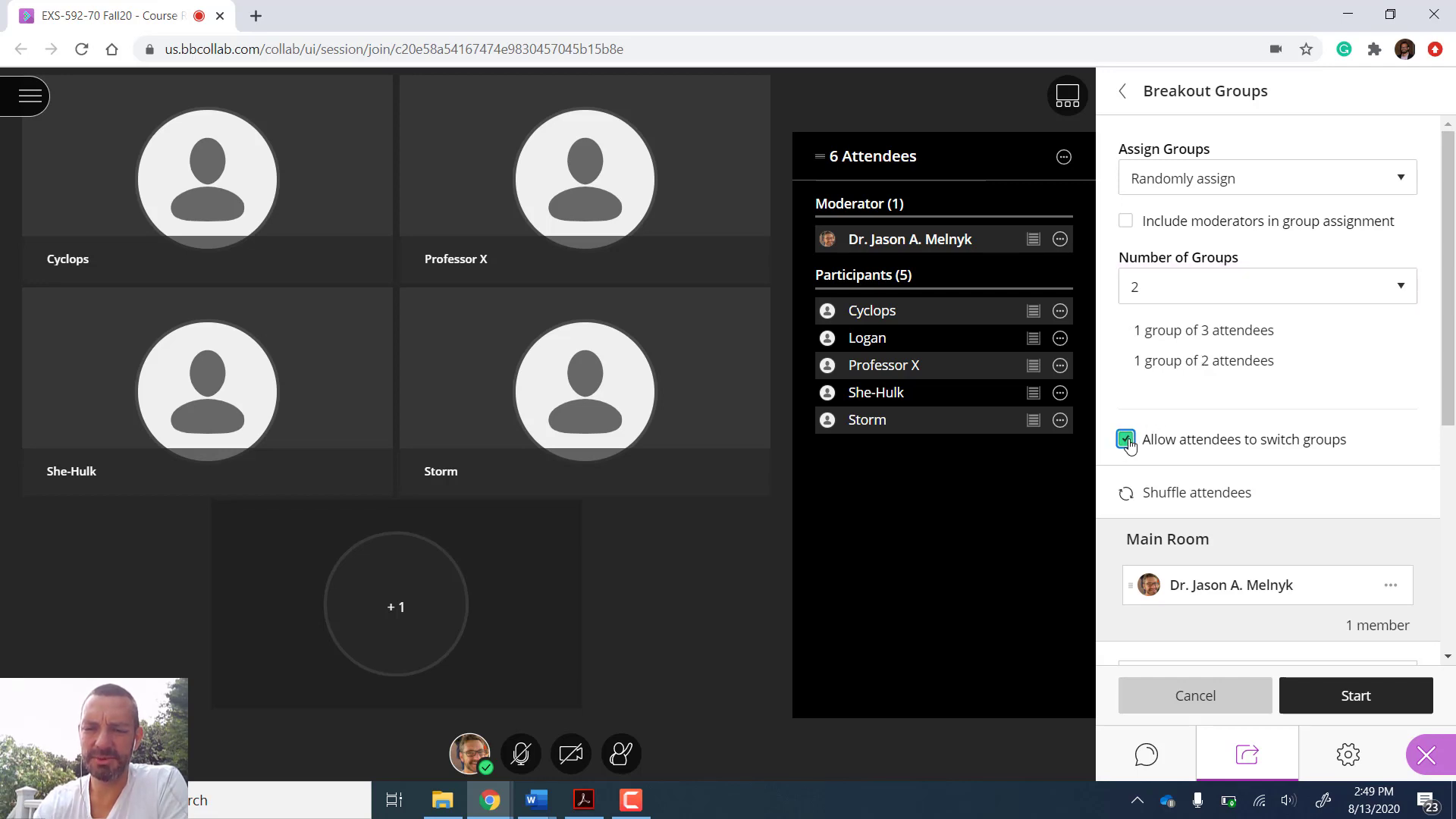
Move the attendee She-Hulk from Group 1 to Group 2.
scroll(1236, 465, "down", 3)
scroll(1237, 465, "down", 2)
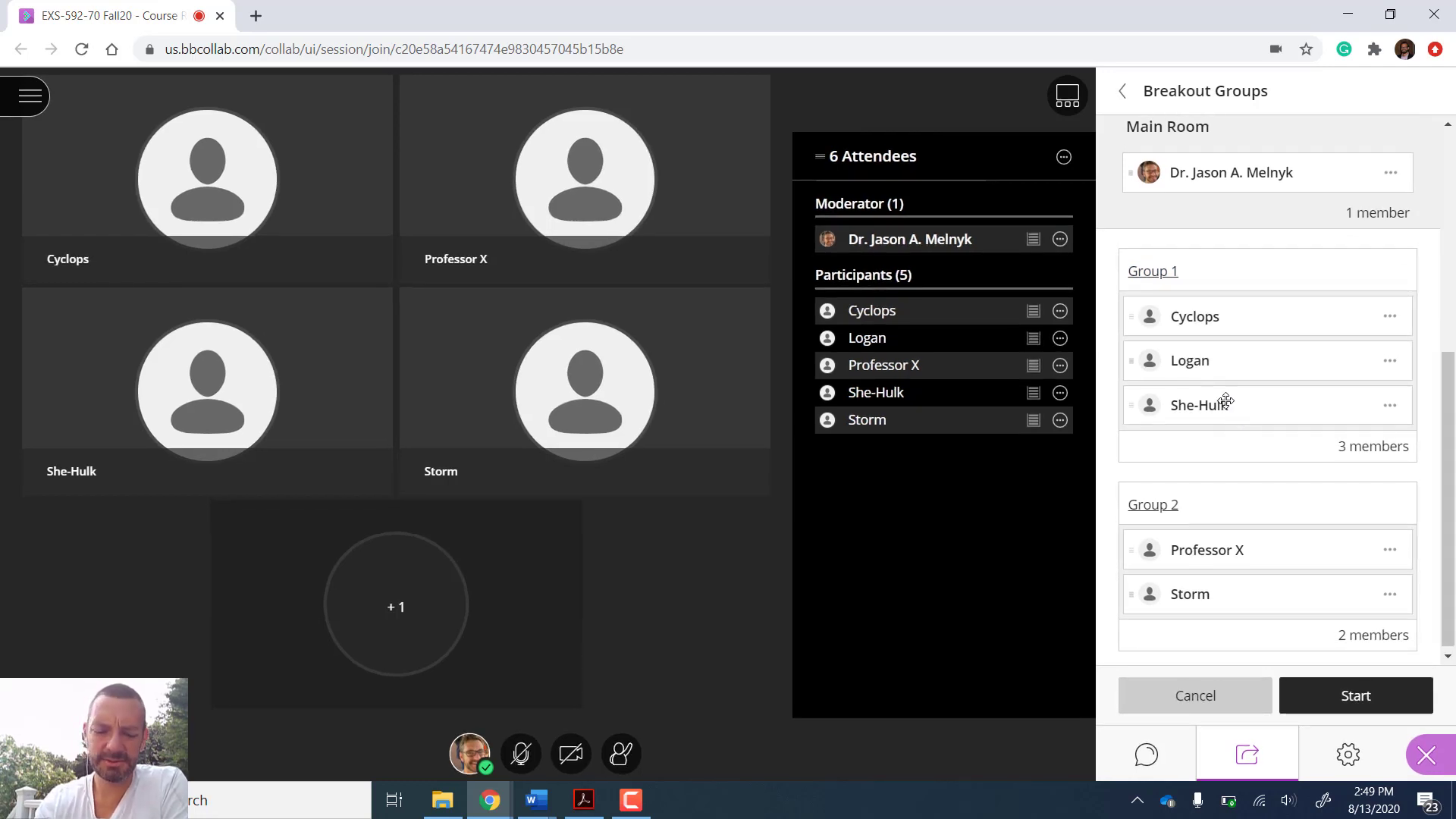
left_click_drag(1240, 411, 1230, 617)
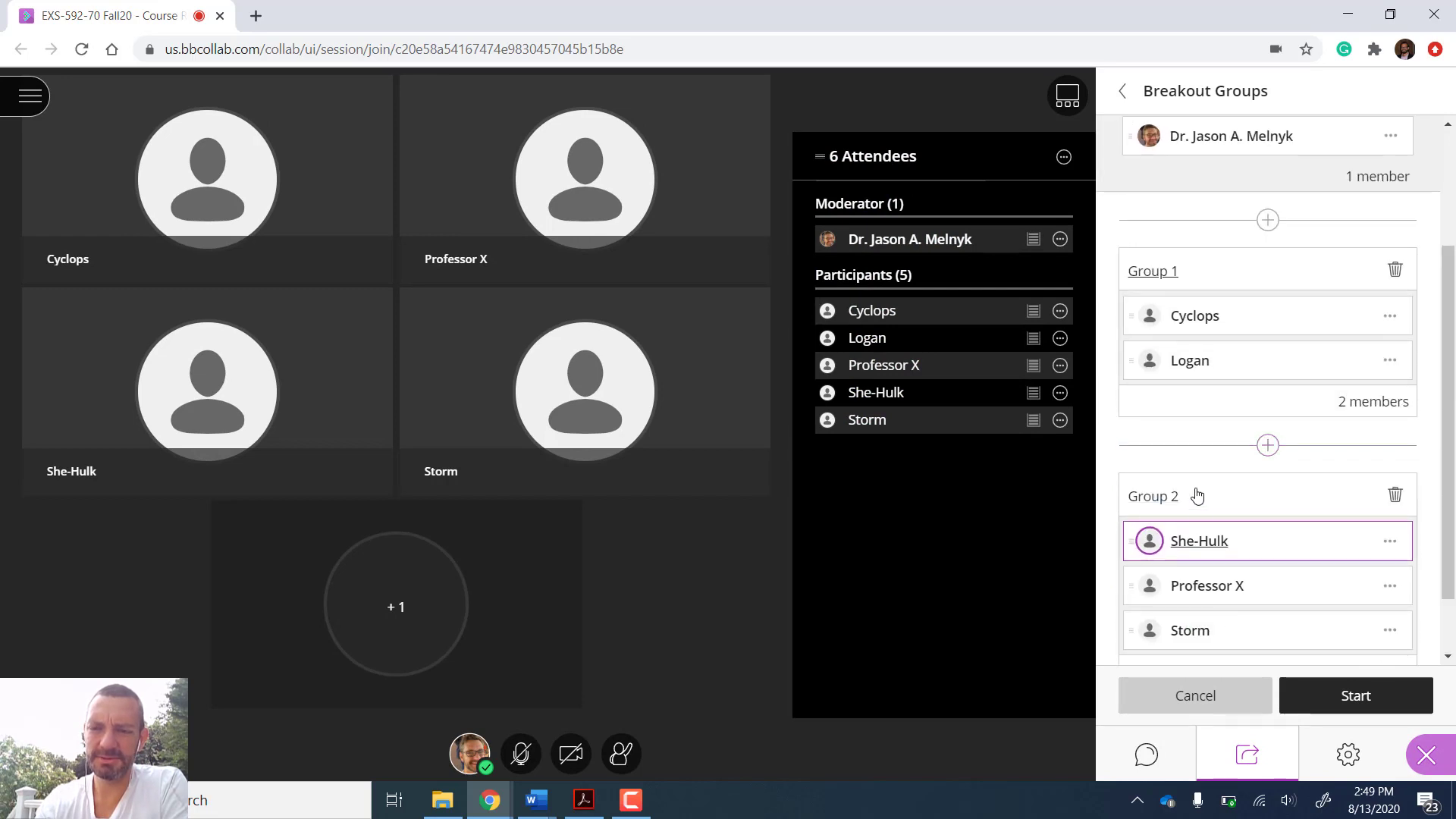
Rename Group 1 to X-Men and Group 2 to Fun, and start the breakout groups.
left_click(1182, 274)
key("BackSpace")
key("BackSpace")
key("BackSpace")
key("BackSpace")
key("BackSpace")
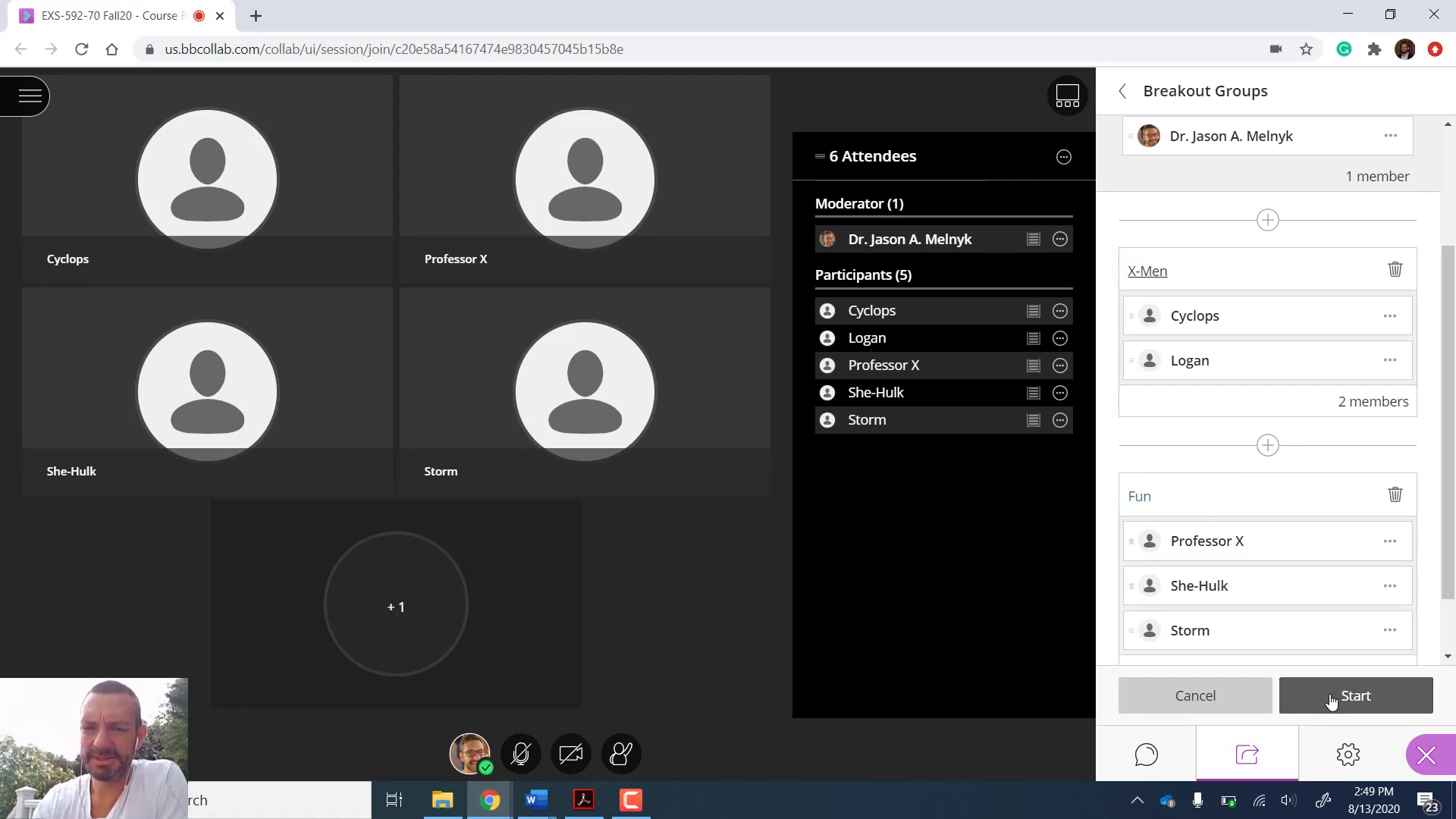
left_click(1330, 697)
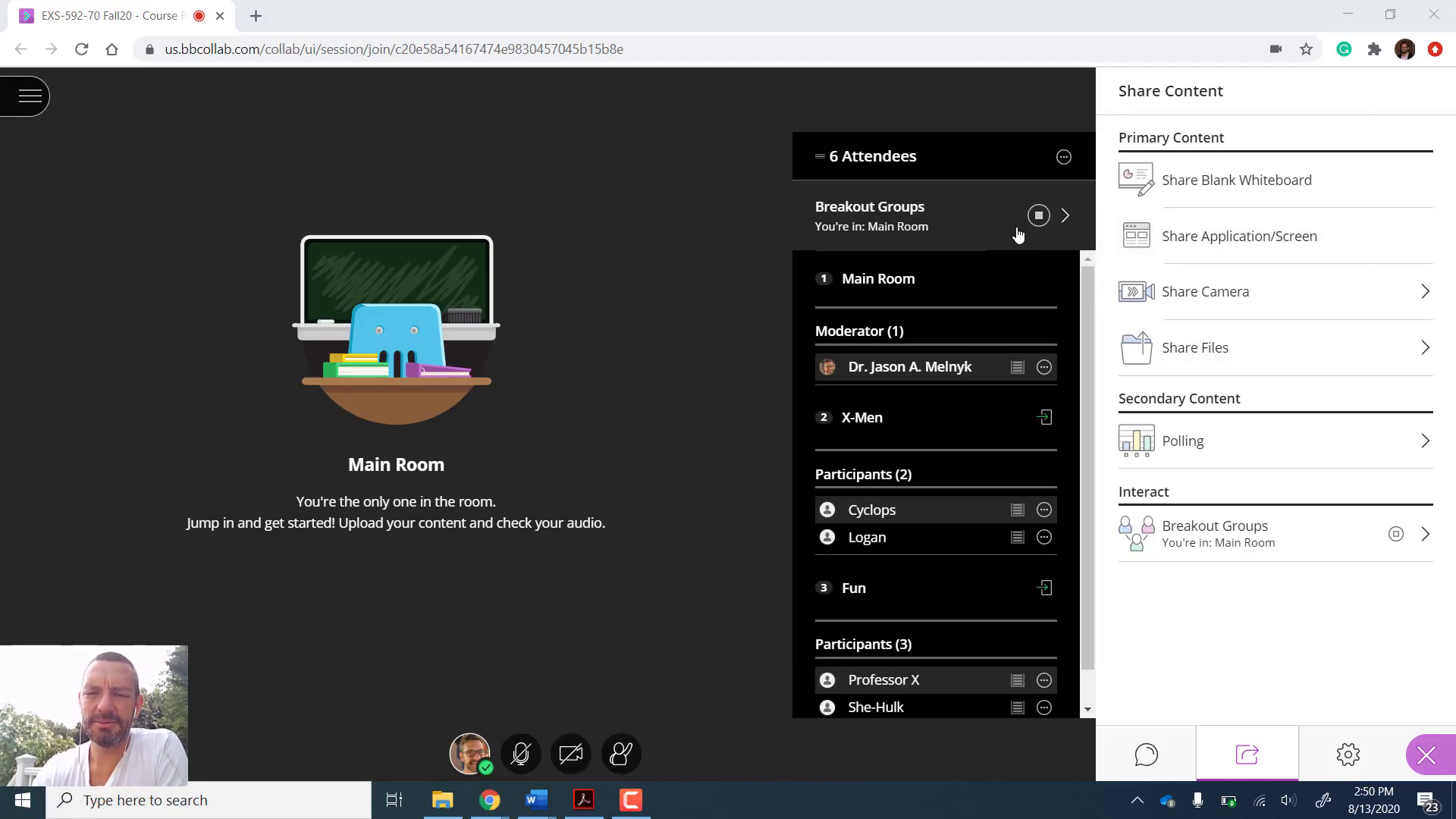
Share the file "1 - Wheres Waldo Pre-Activity" with all breakout groups and reopen the breakout group settings.
left_click(1224, 356)
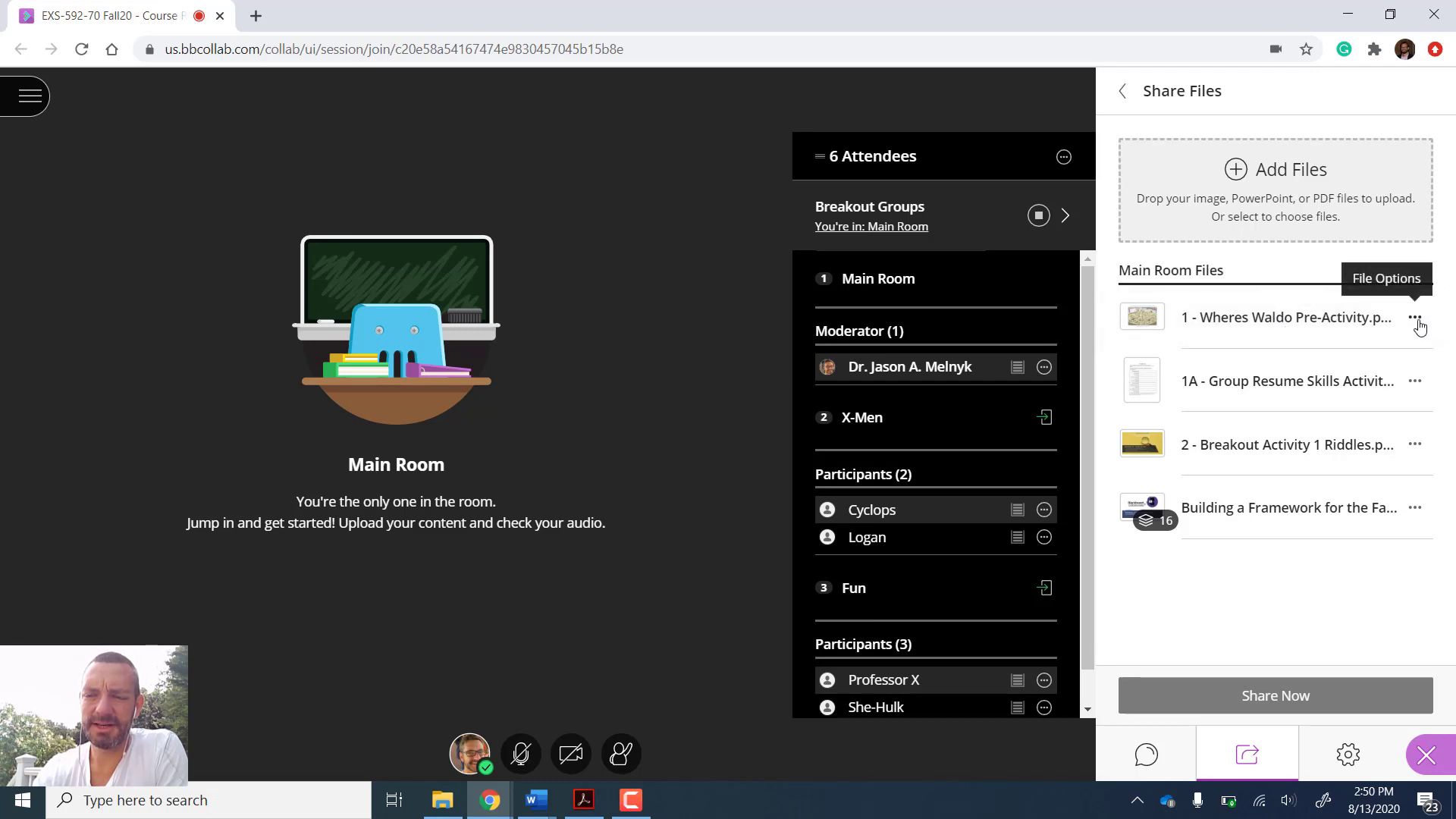
left_click(1415, 320)
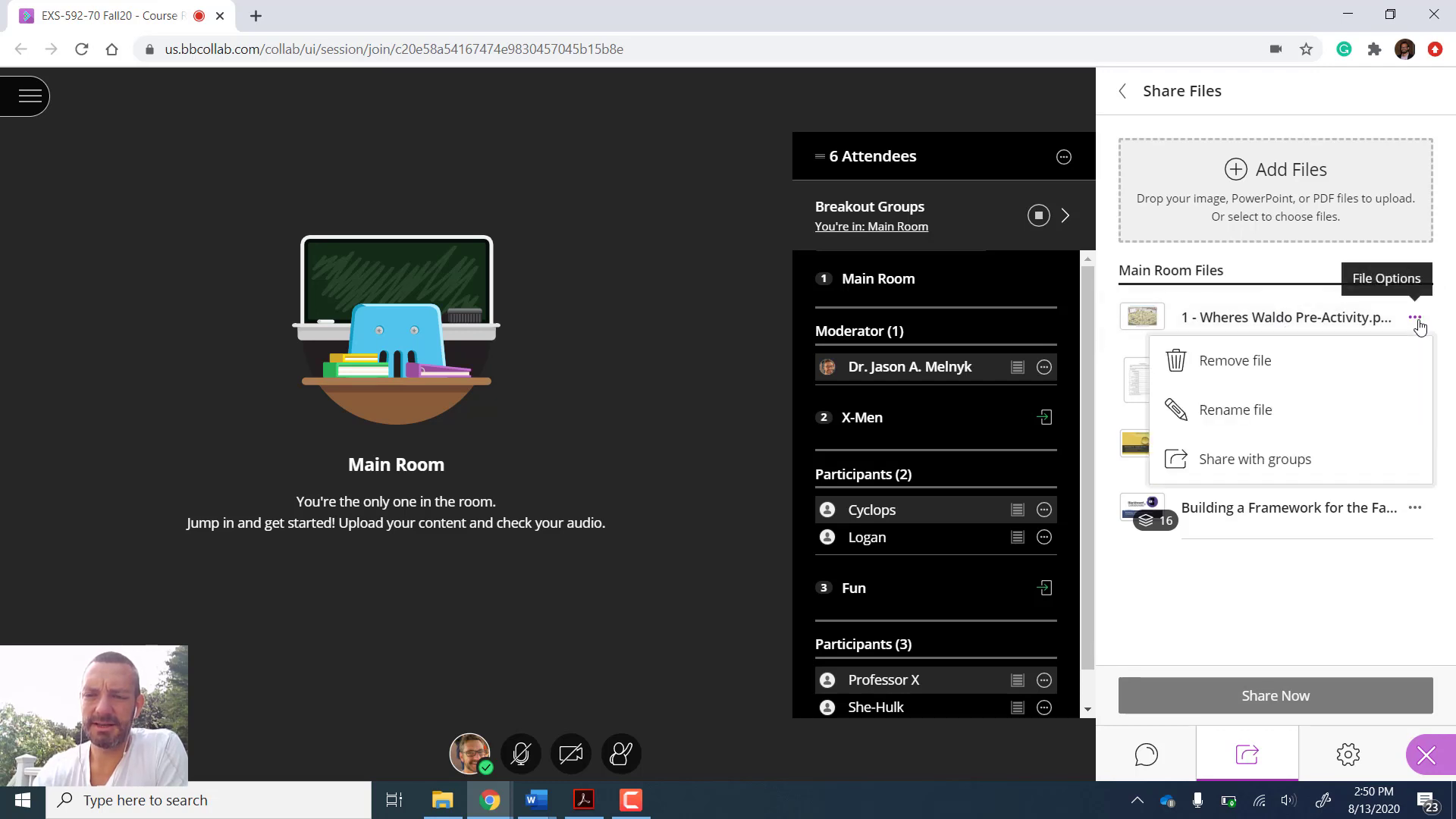
left_click(1282, 467)
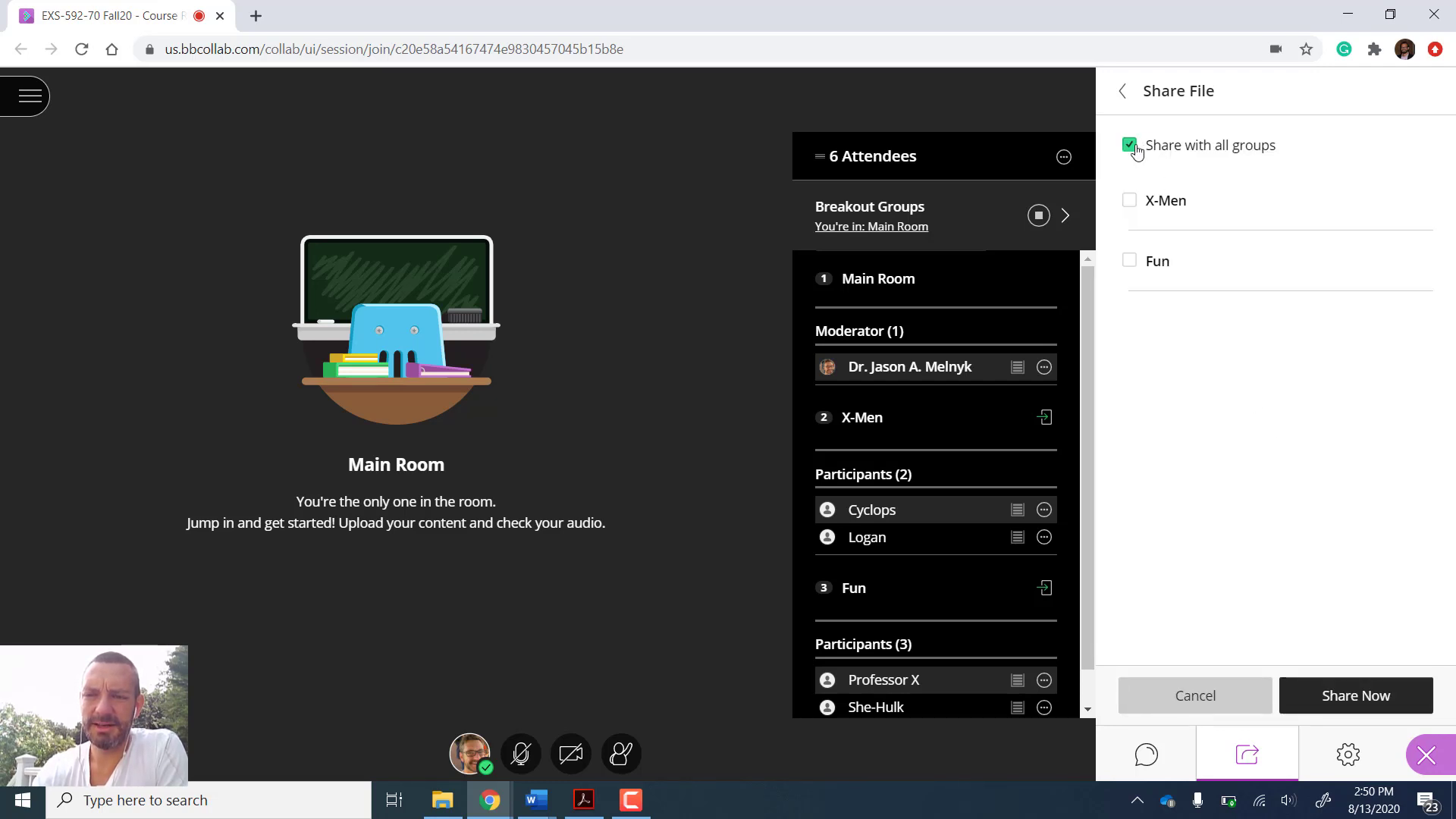
left_click(1130, 145)
left_click(1336, 701)
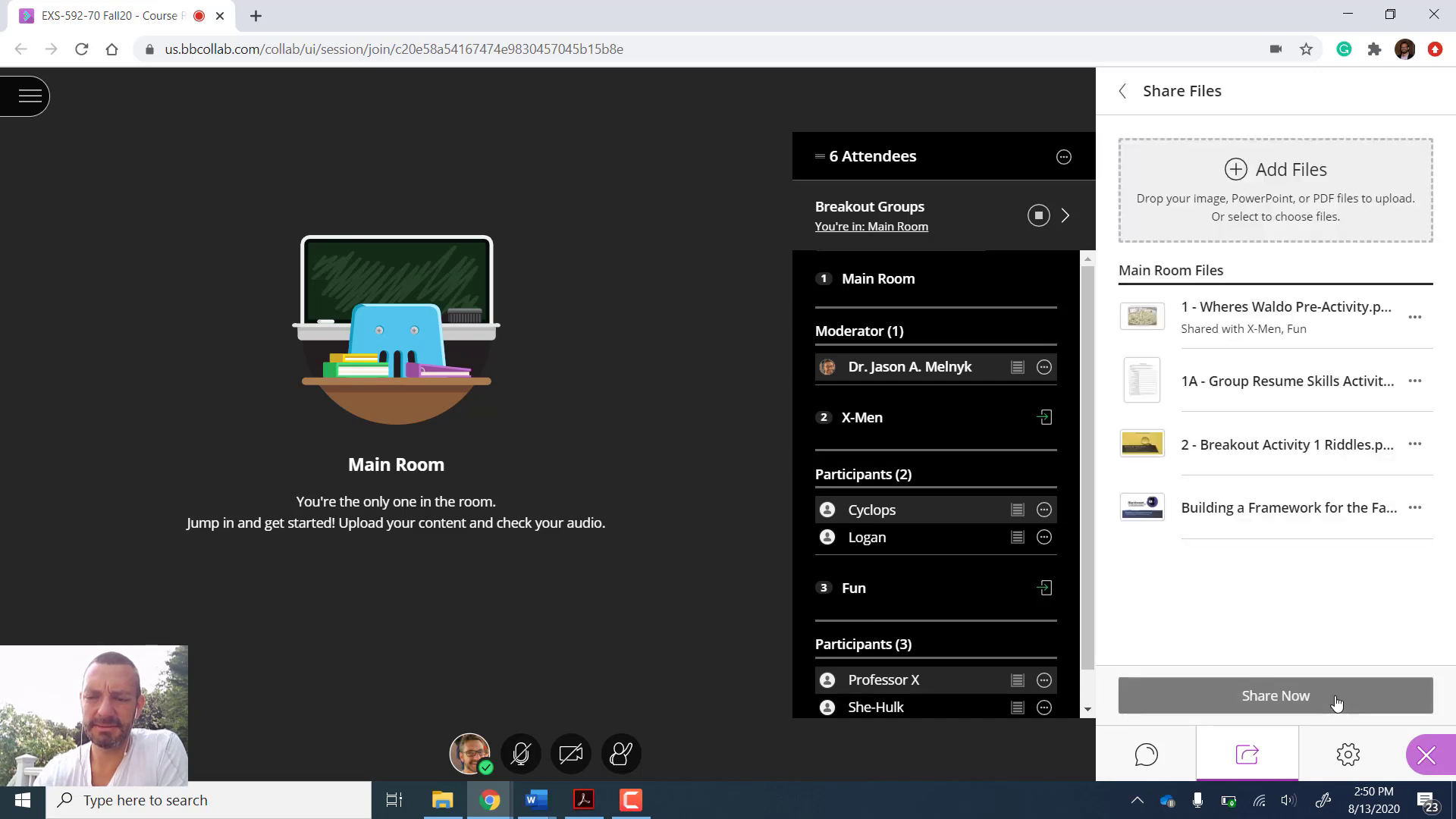
left_click(1123, 92)
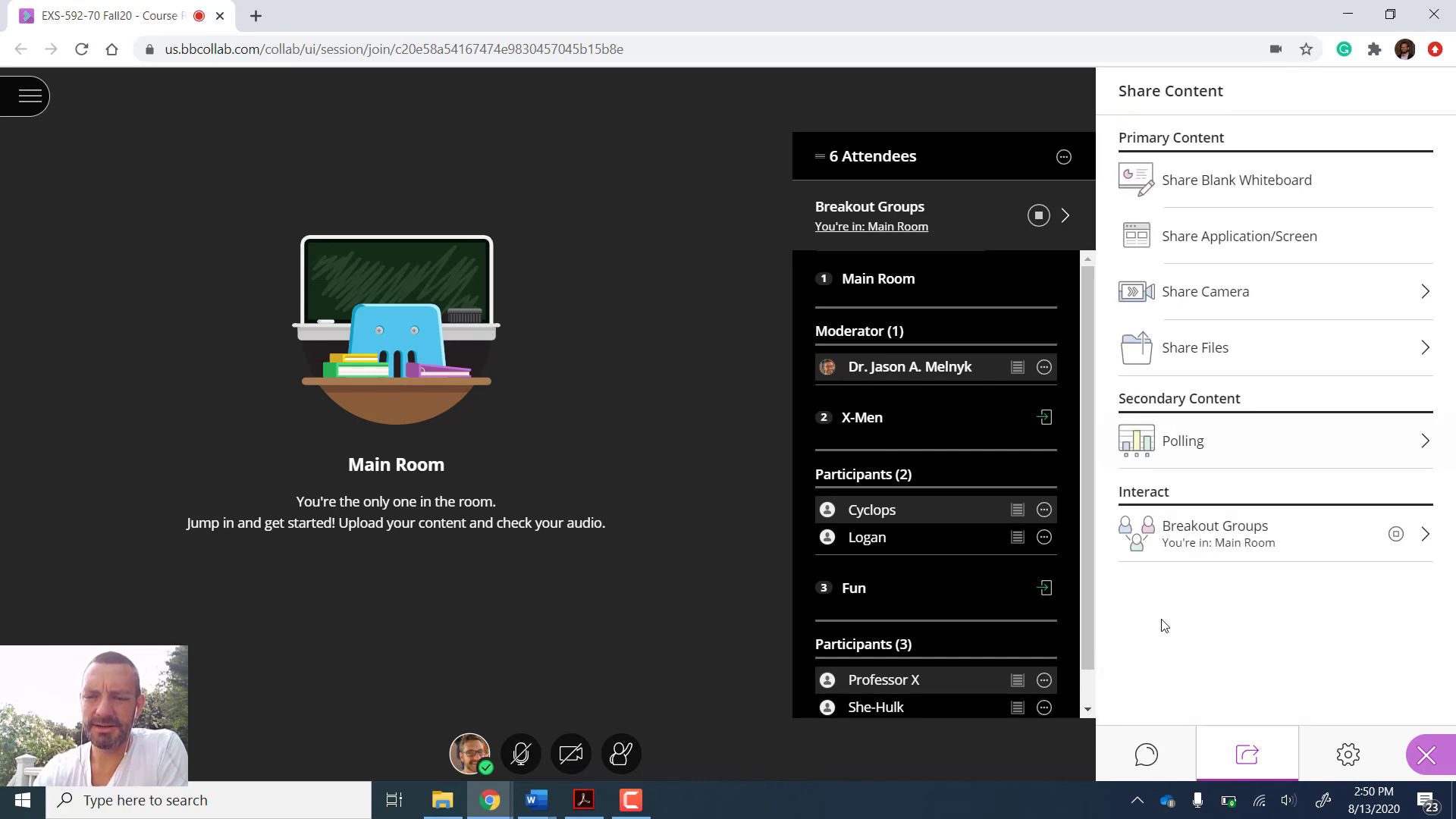
left_click(1222, 561)
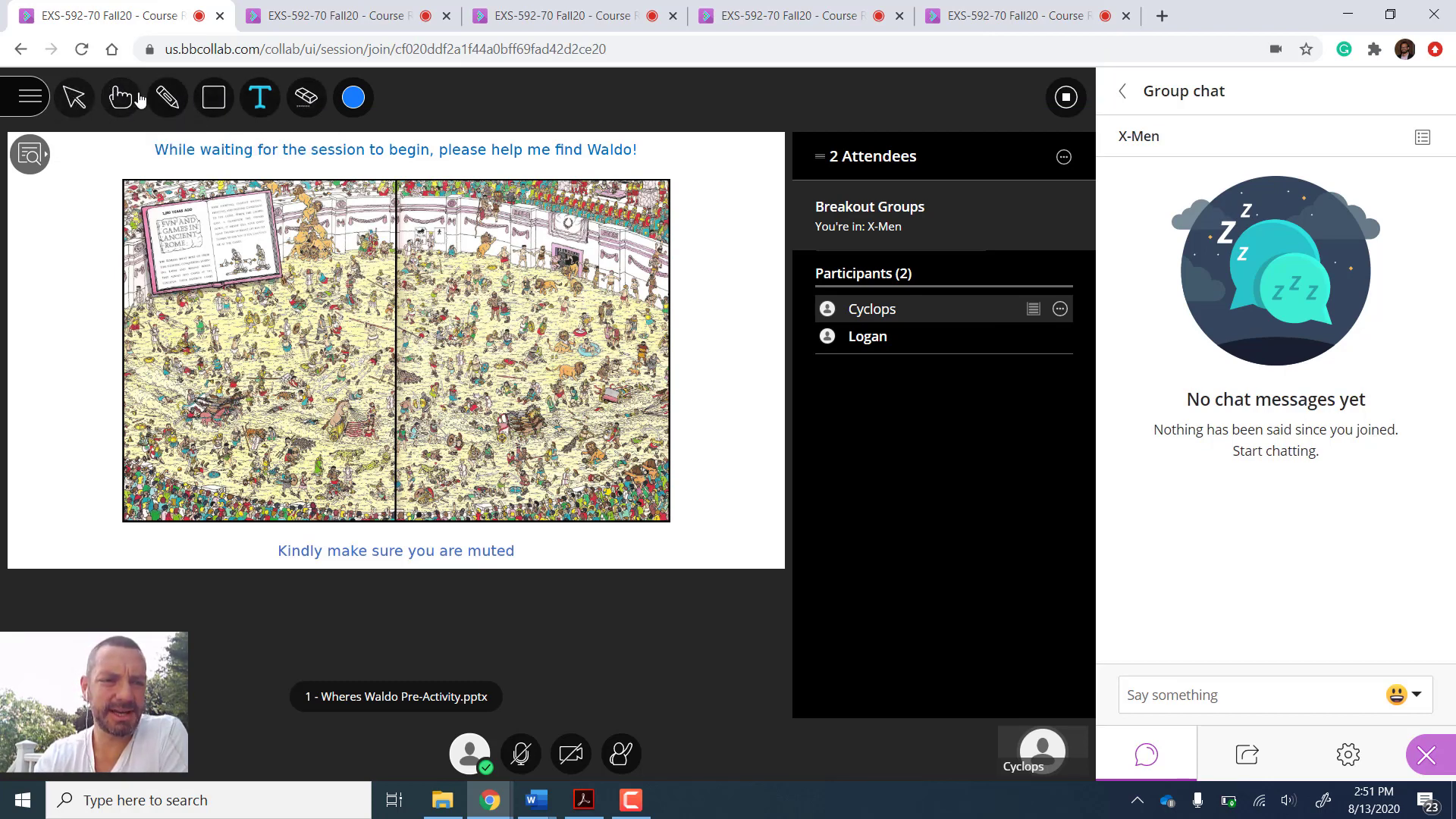
On the shared Waldo slide, circle a figure near the picture's upper middle with the Pencil and draw an ellipse in the blank margin beside the picture.
left_click(178, 103)
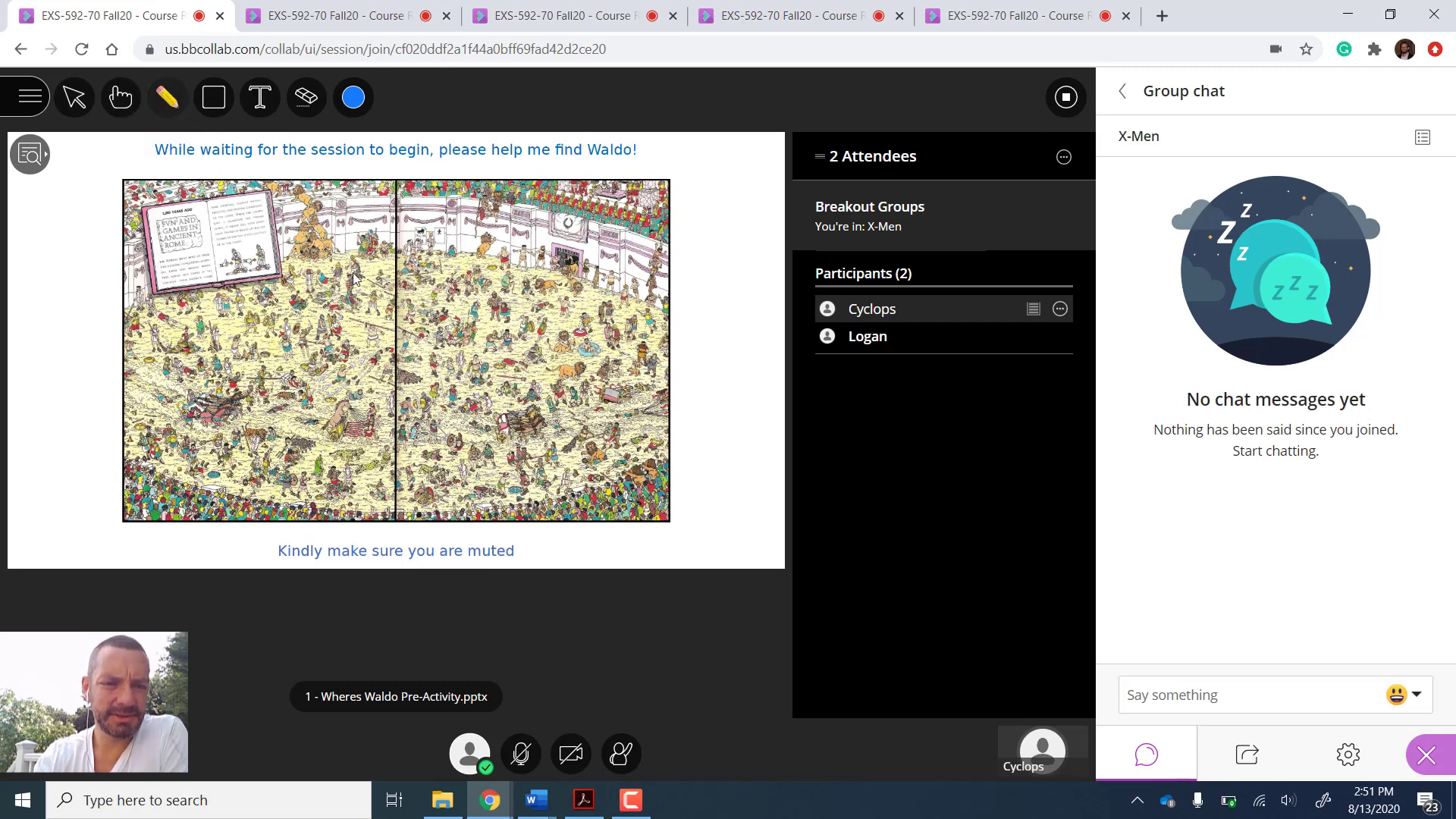
mouse_move(358, 271)
left_mouse_down()
mouse_move(334, 299)
mouse_move(381, 320)
mouse_move(340, 262)
mouse_move(378, 322)
mouse_move(335, 285)
mouse_move(374, 282)
left_mouse_up()
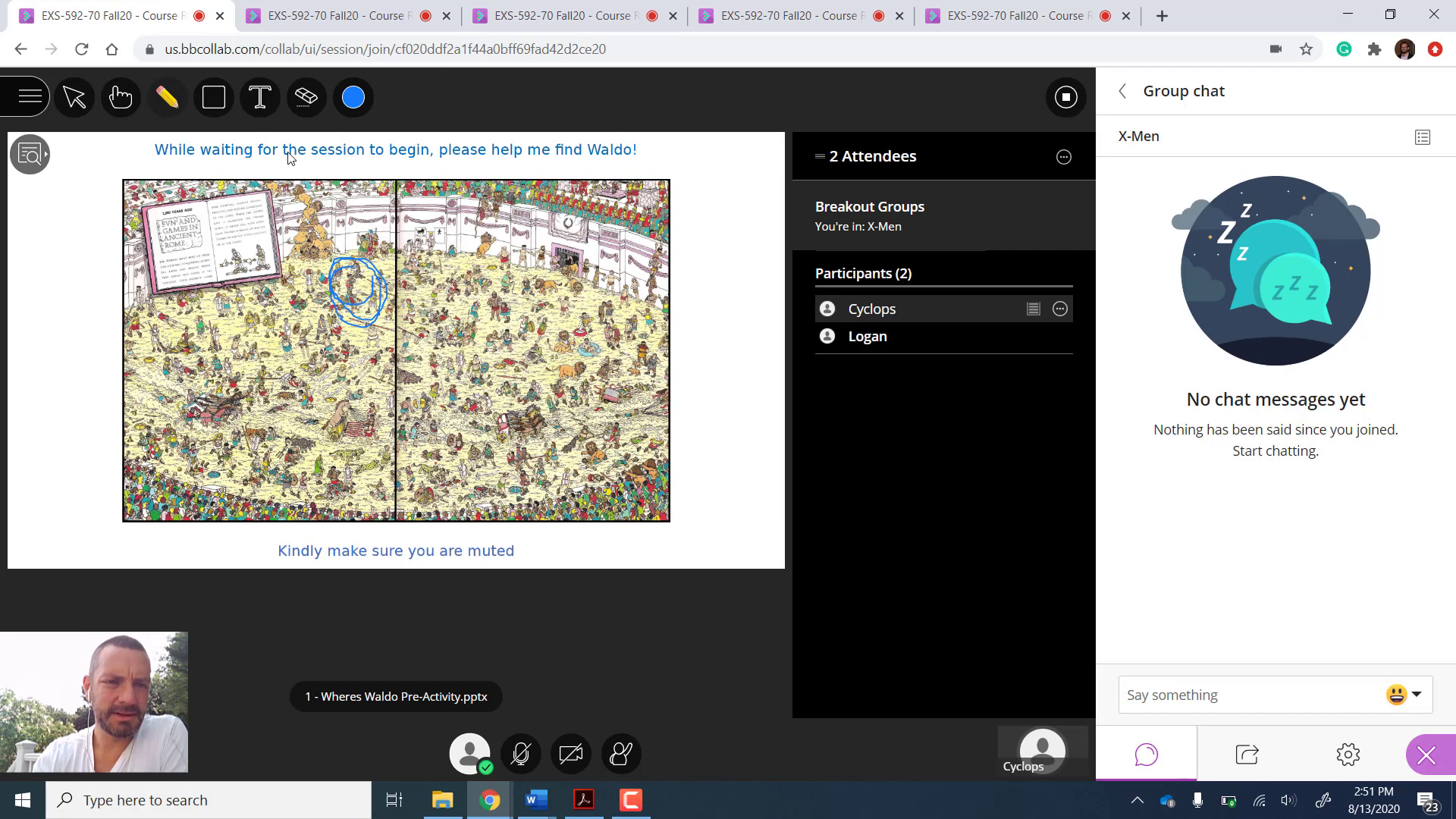
left_click(214, 97)
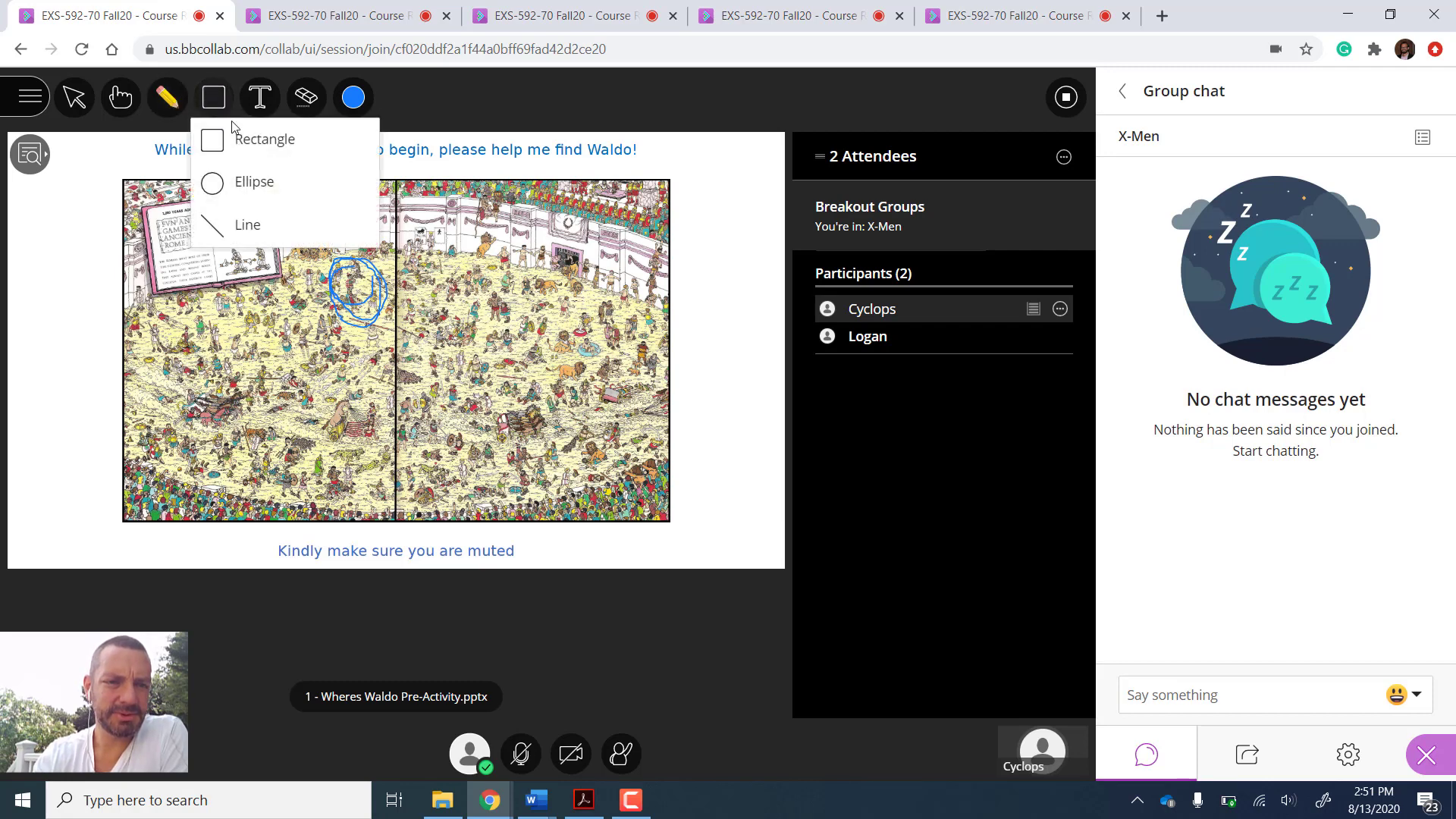
left_click(253, 183)
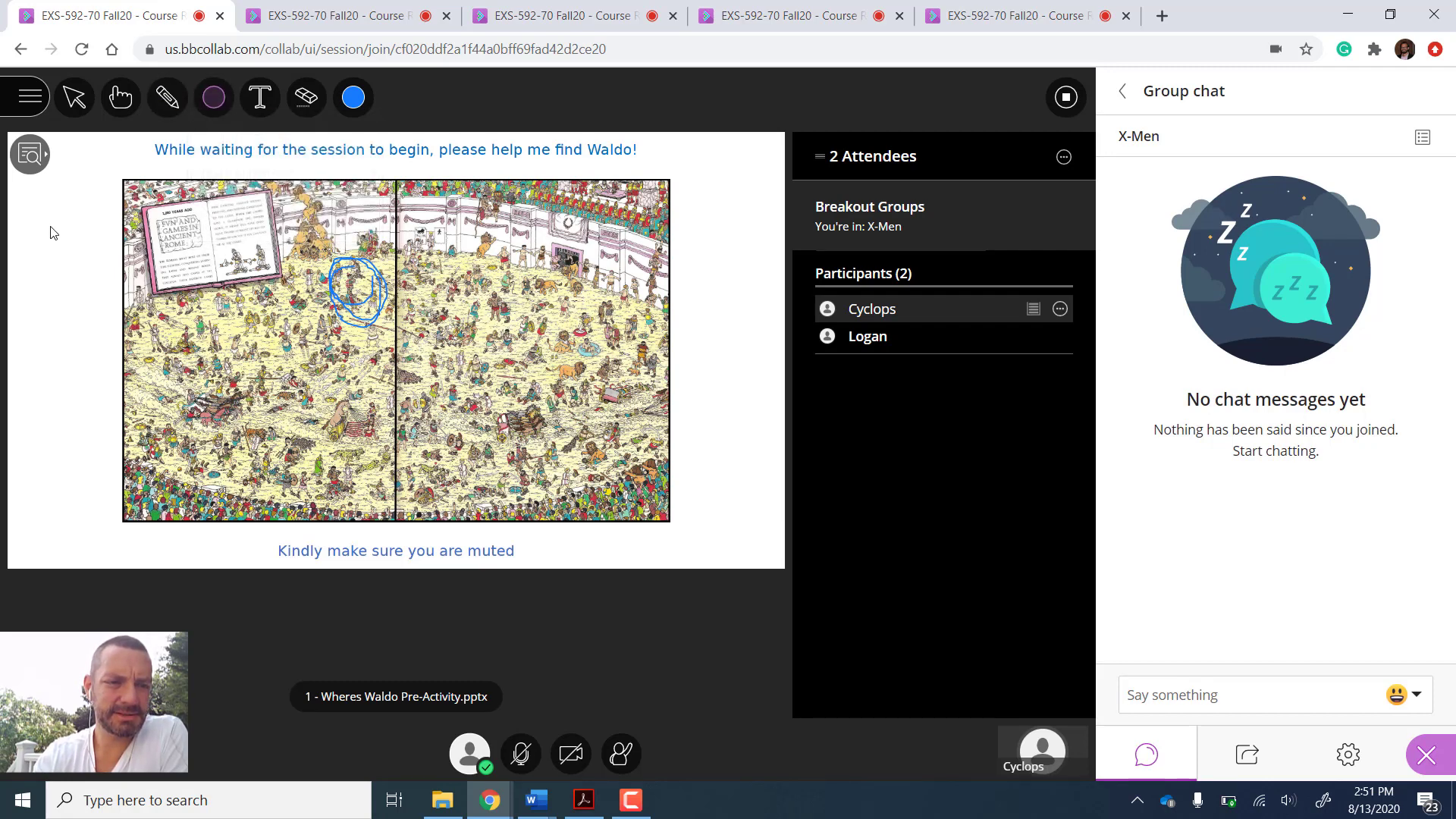
left_click_drag(53, 232, 82, 275)
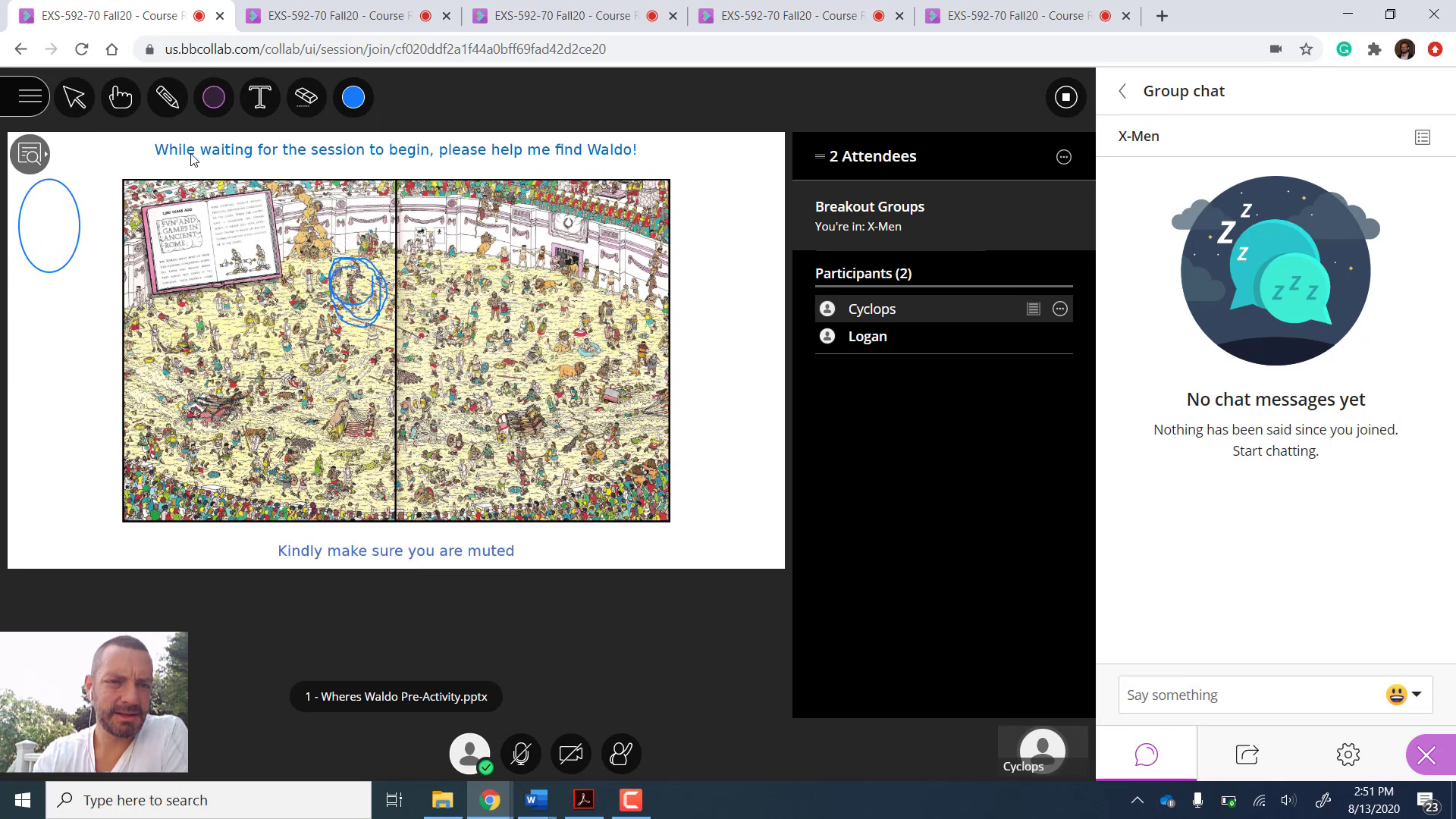
Add the text "Hi CCSU" below the ellipse in the slide's margin.
left_click(257, 100)
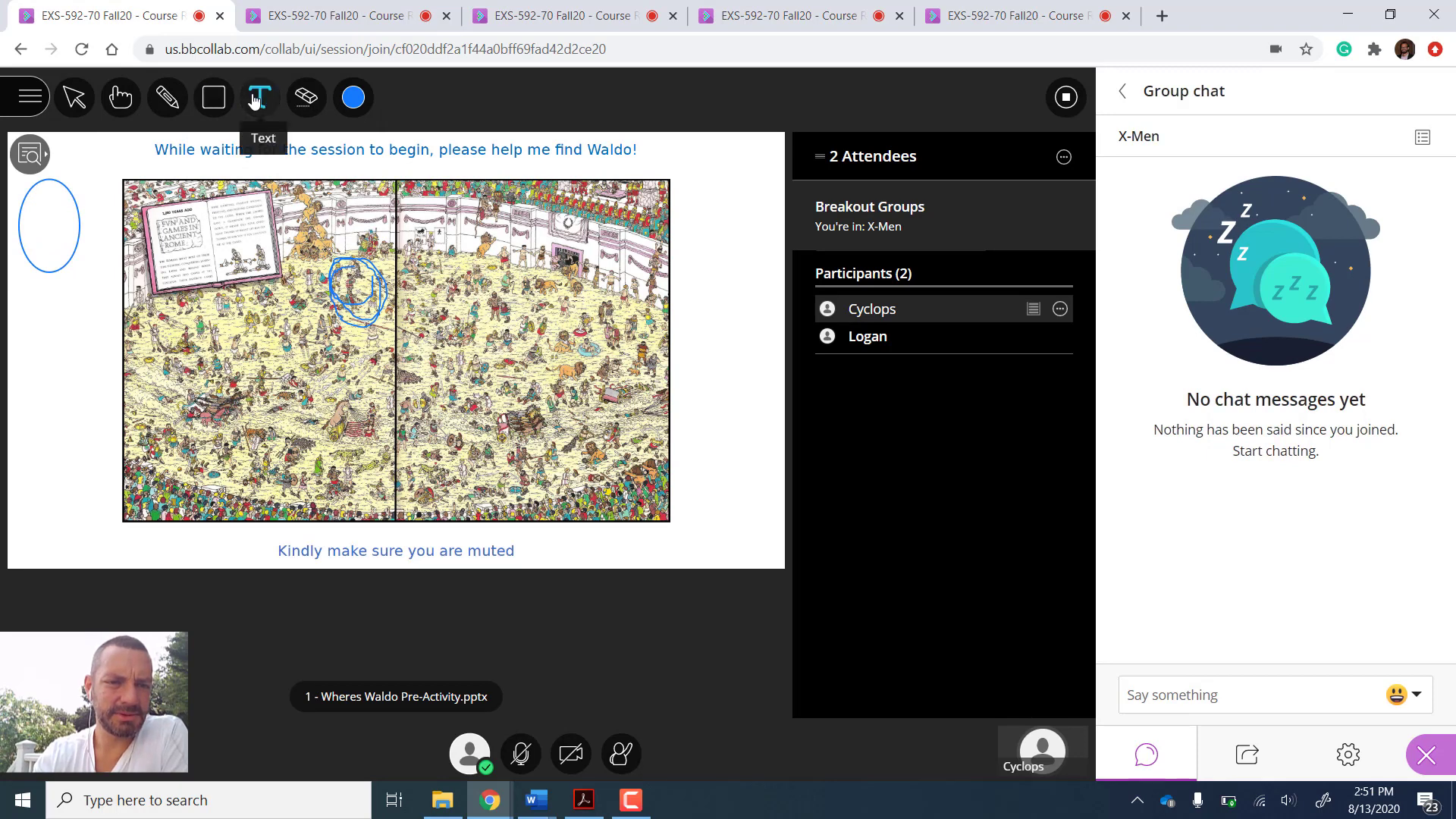
left_click(31, 336)
type("Hi CCSU")
left_click(109, 429)
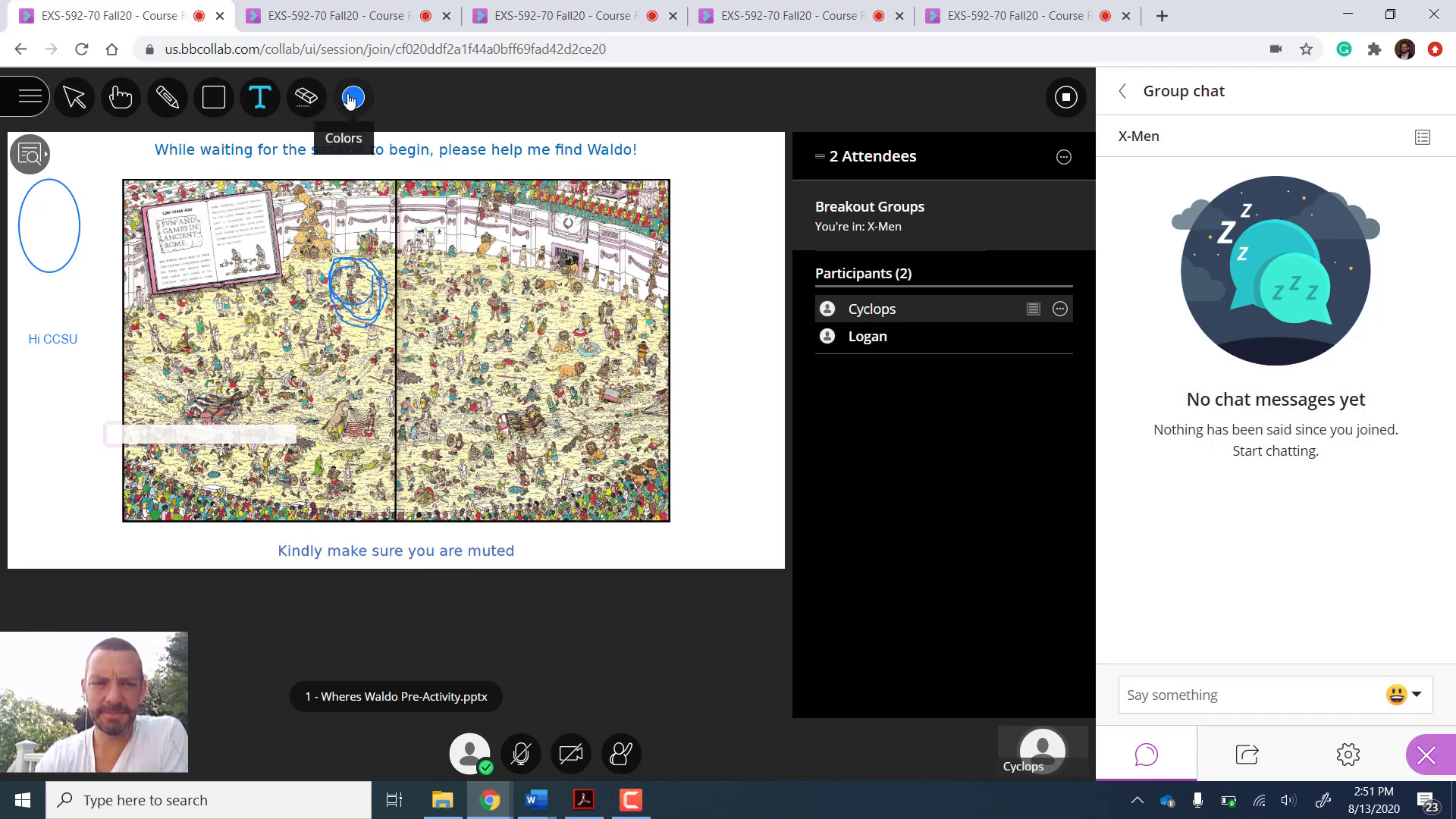
Stop sharing the Waldo file in the X-Men group and share a blank whiteboard instead.
left_click(1247, 757)
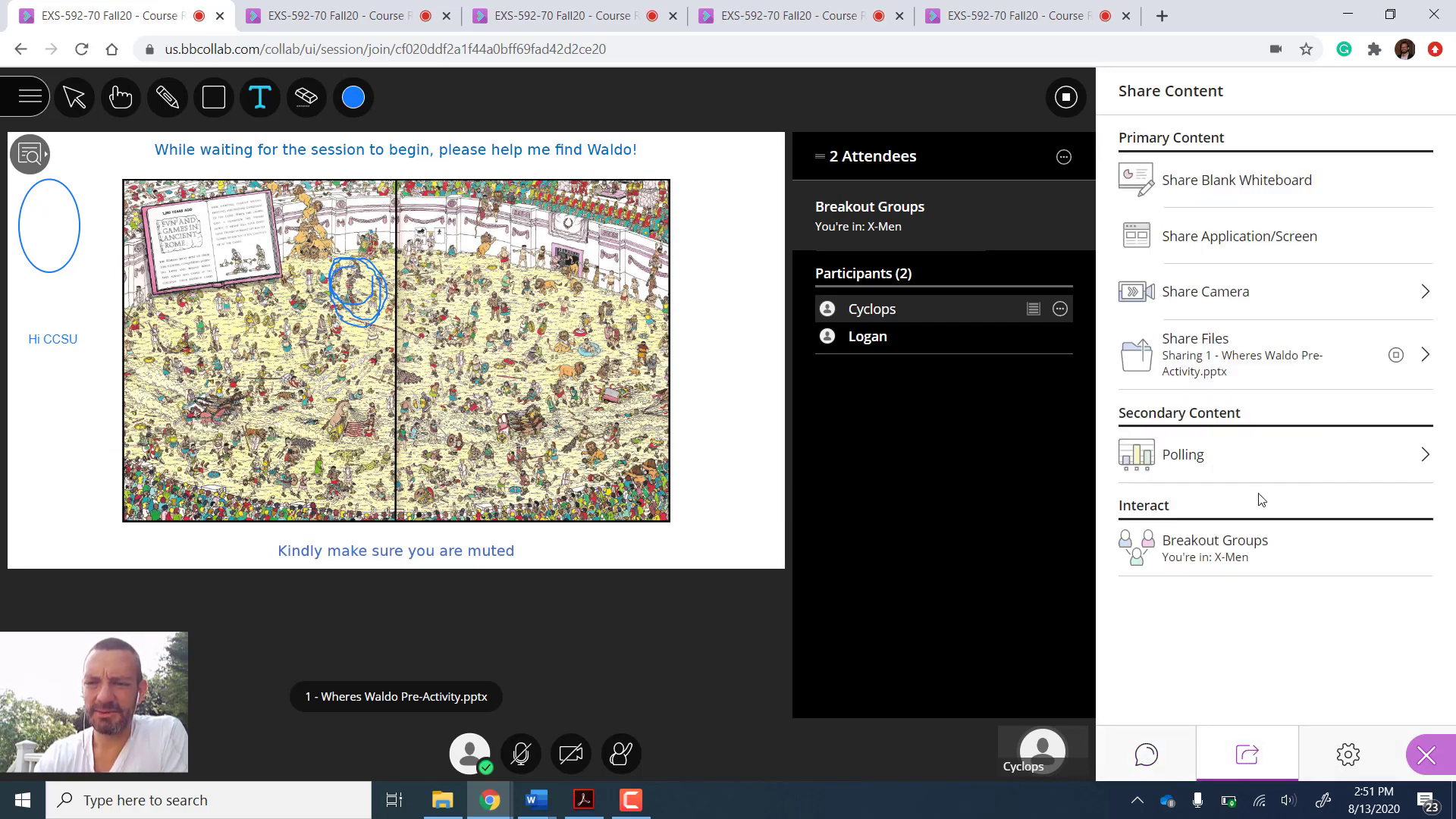
left_click(1396, 356)
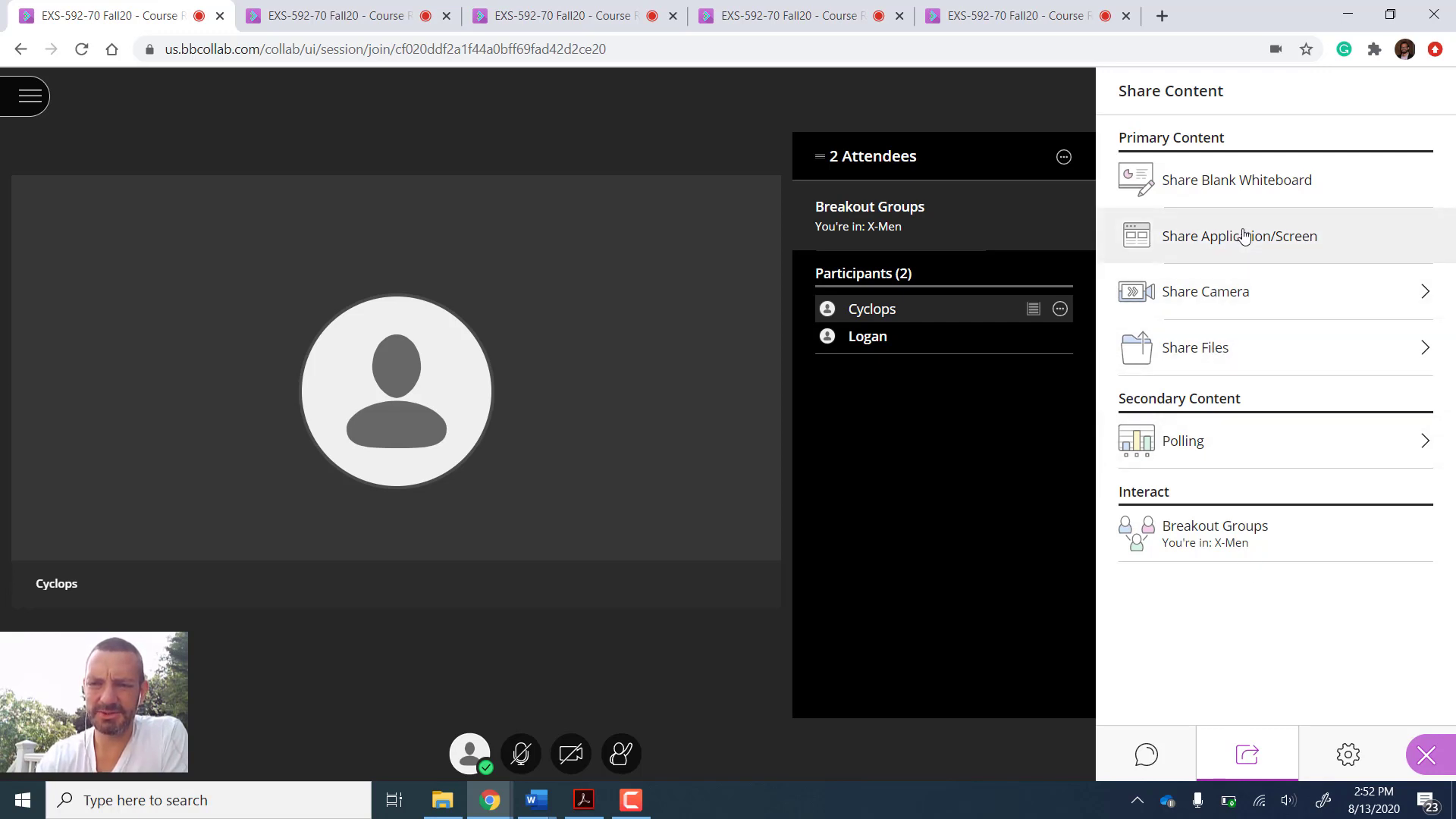
left_click(1237, 191)
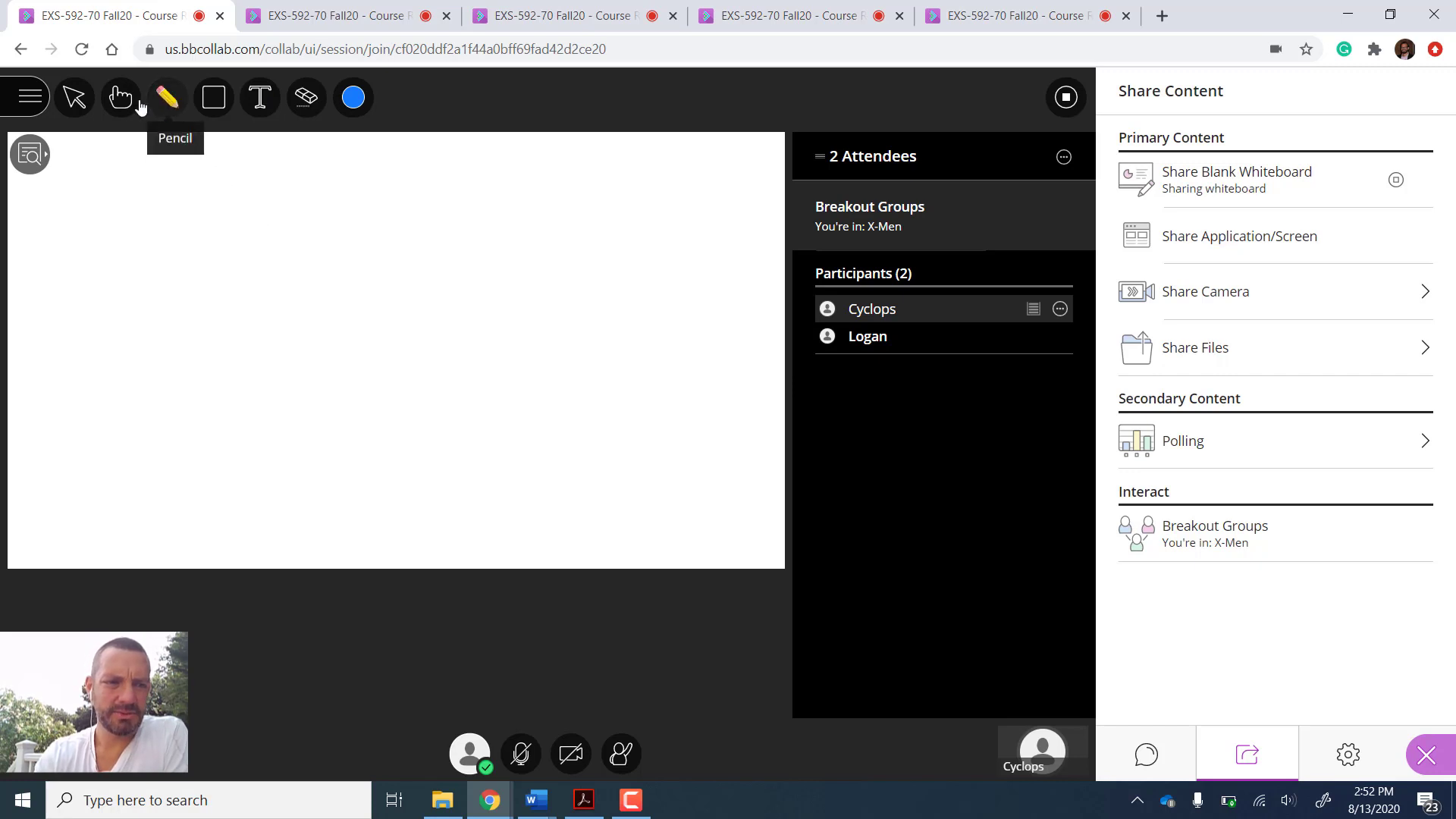
Add the text "Group Project" to the whiteboard and take a rectangular screen capture of the whole whiteboard.
left_click(265, 111)
left_click(151, 200)
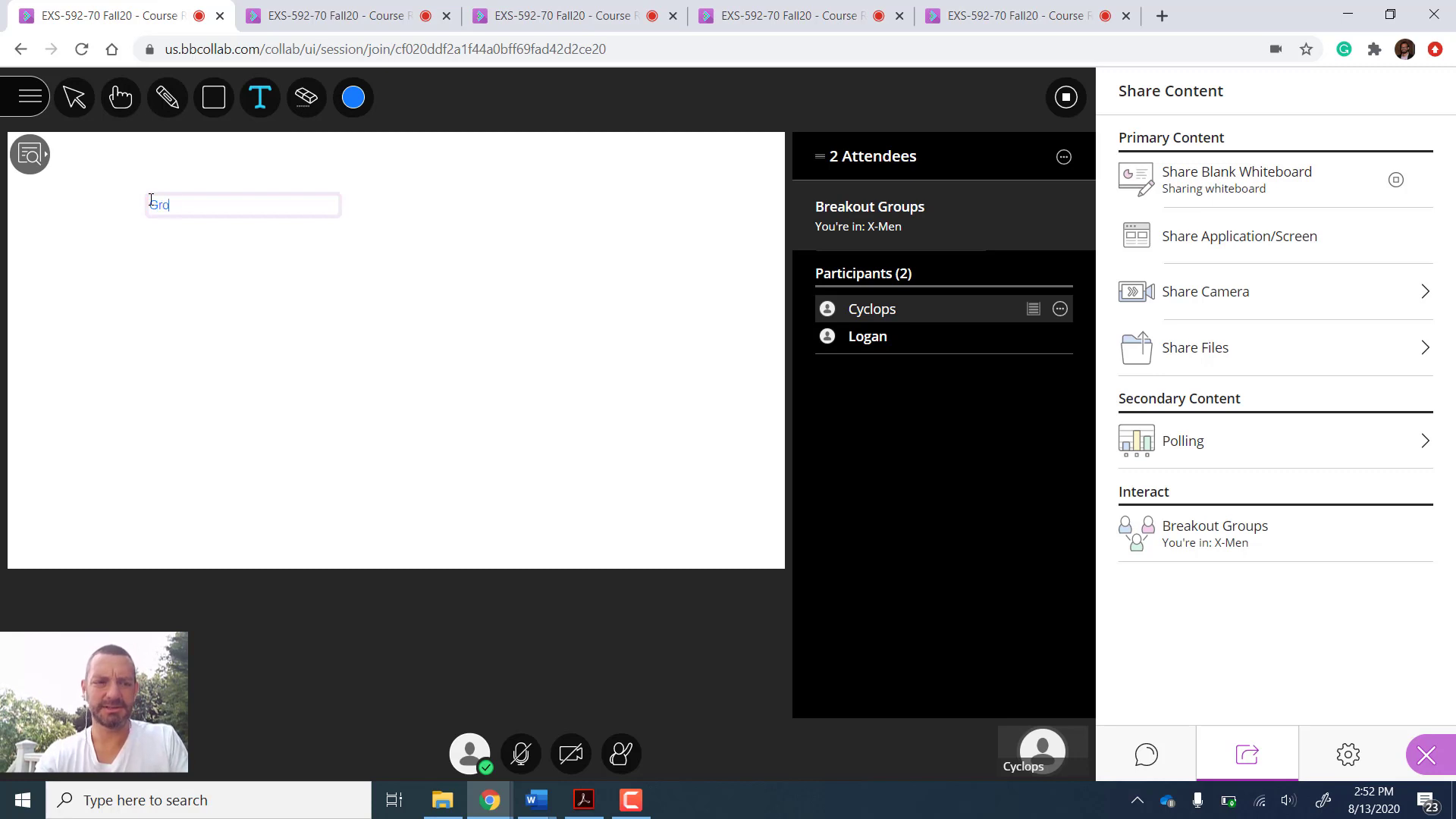
type("Group Project")
key("Return")
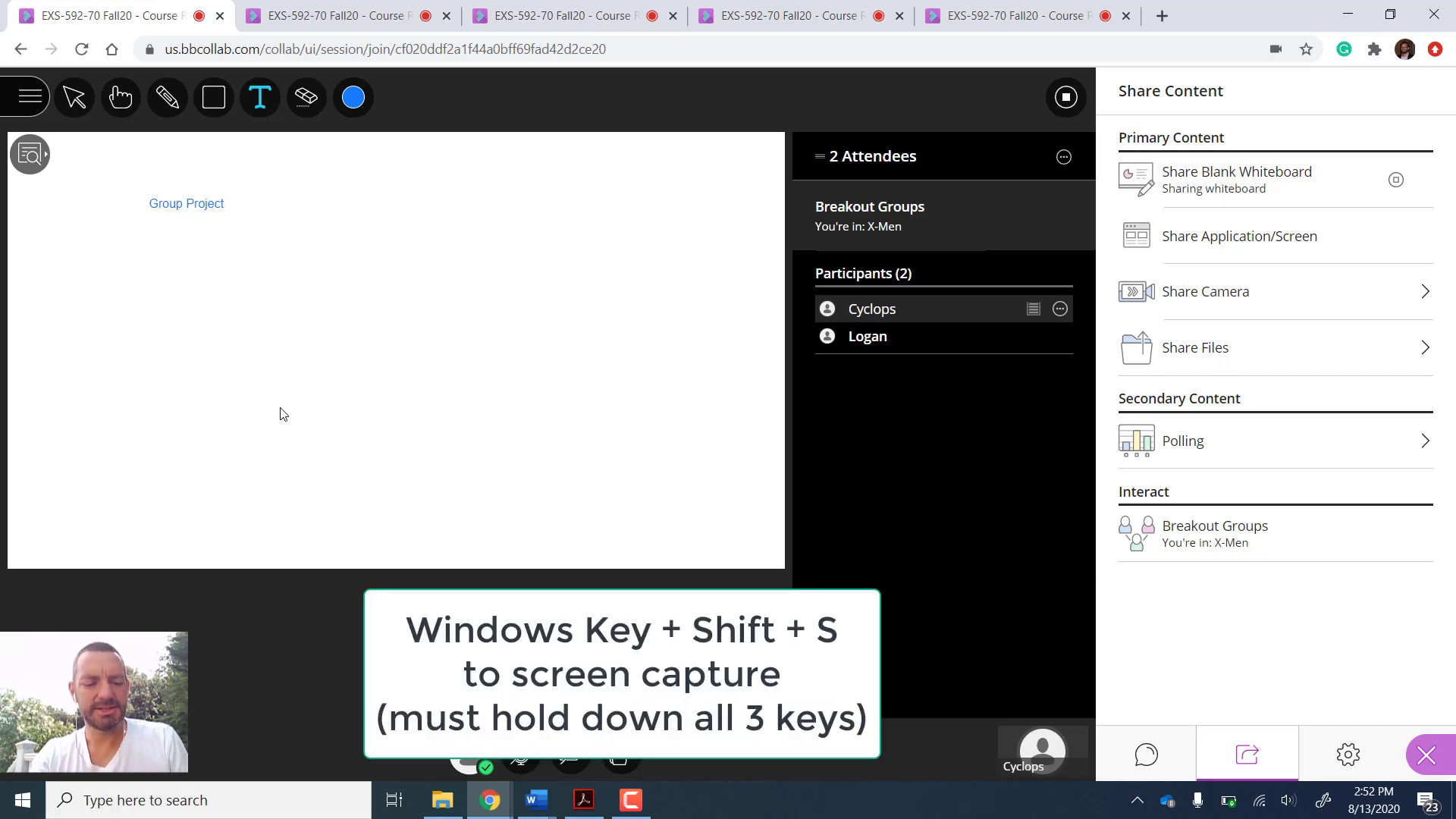
key("super+shift+s")
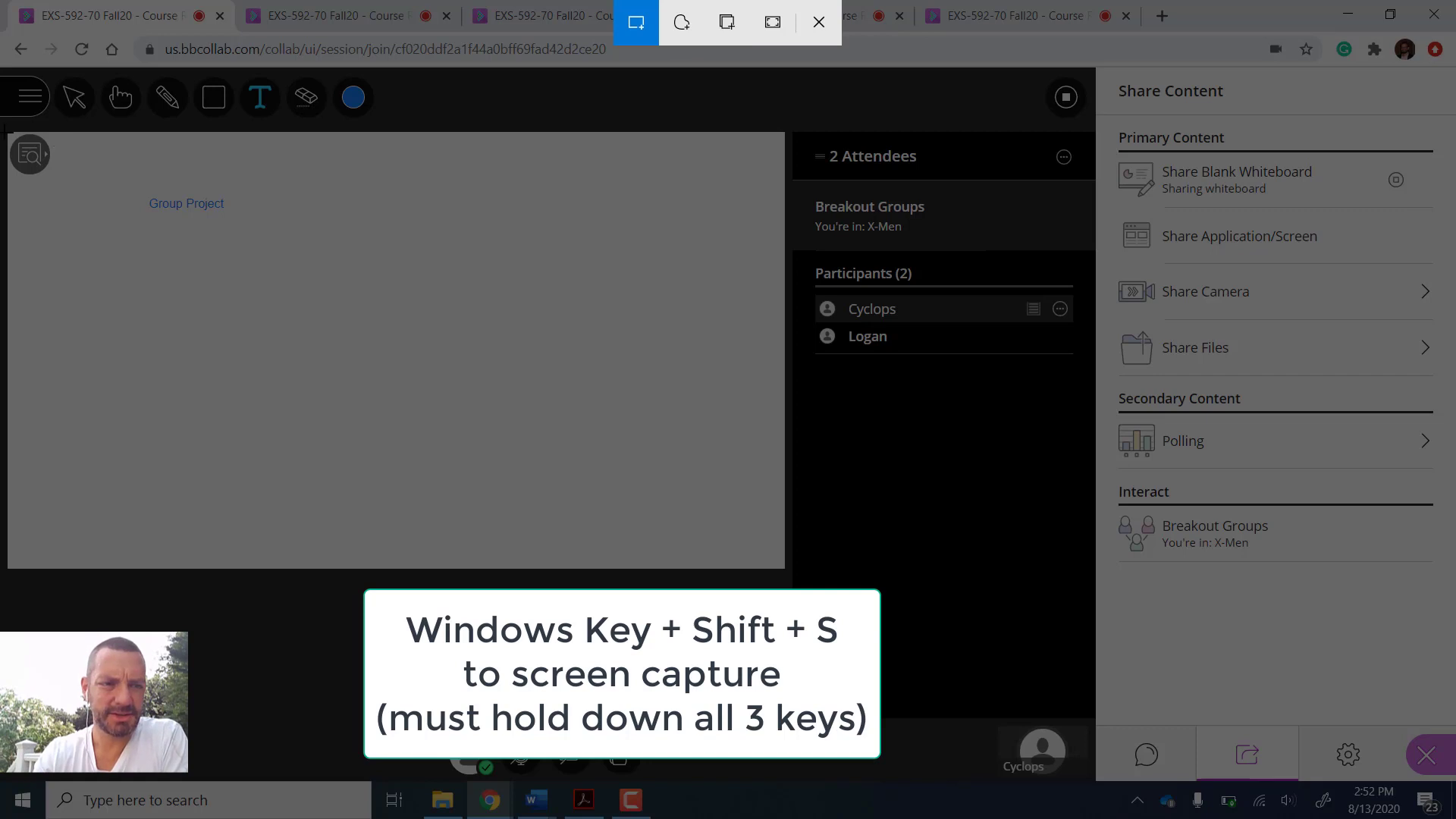
mouse_move(7, 131)
left_mouse_down()
mouse_move(123, 169)
mouse_move(770, 493)
mouse_move(782, 567)
left_mouse_up()
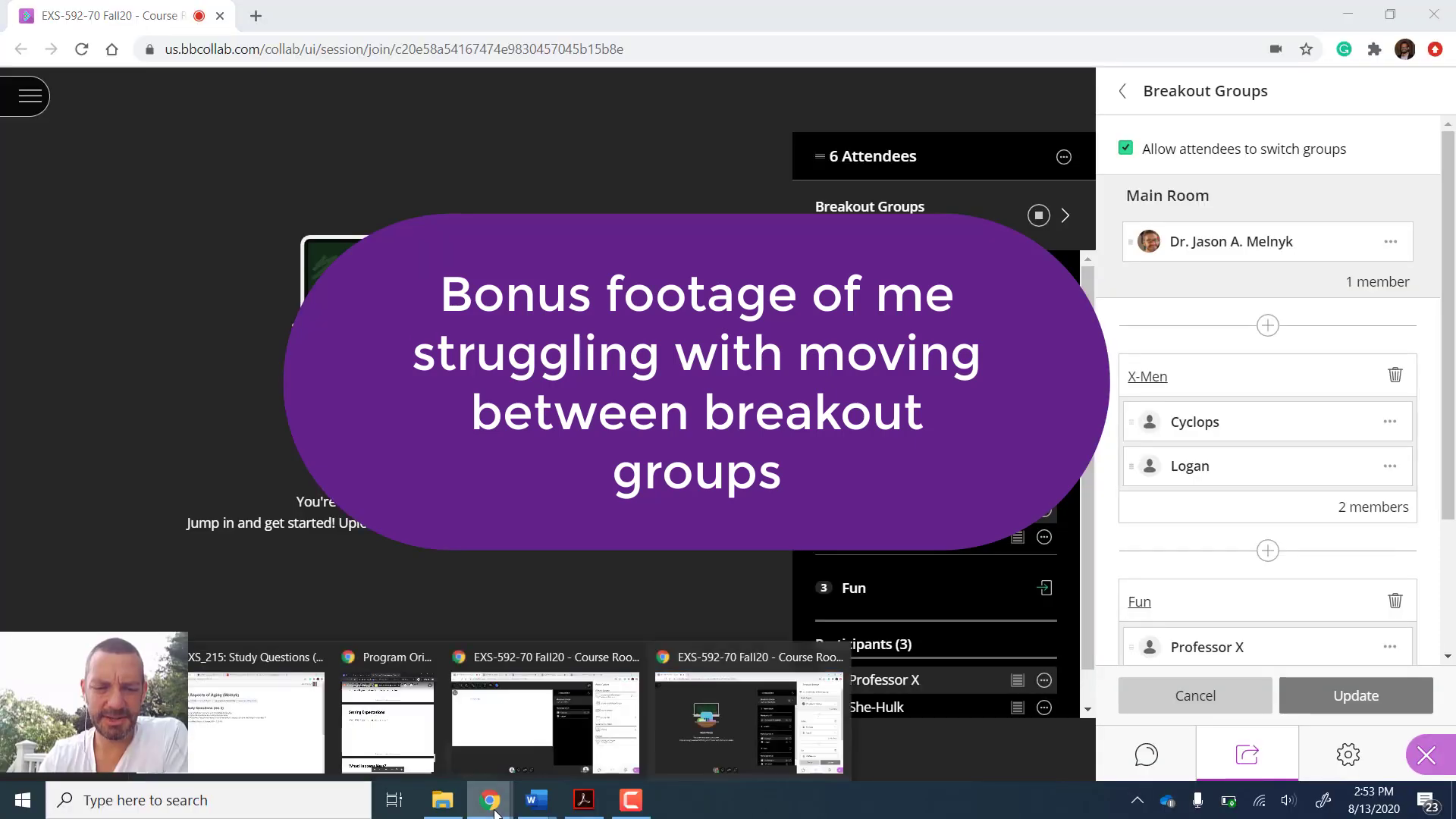
Switch to the browser window of the participant in the X-Men breakout group.
left_click(576, 717)
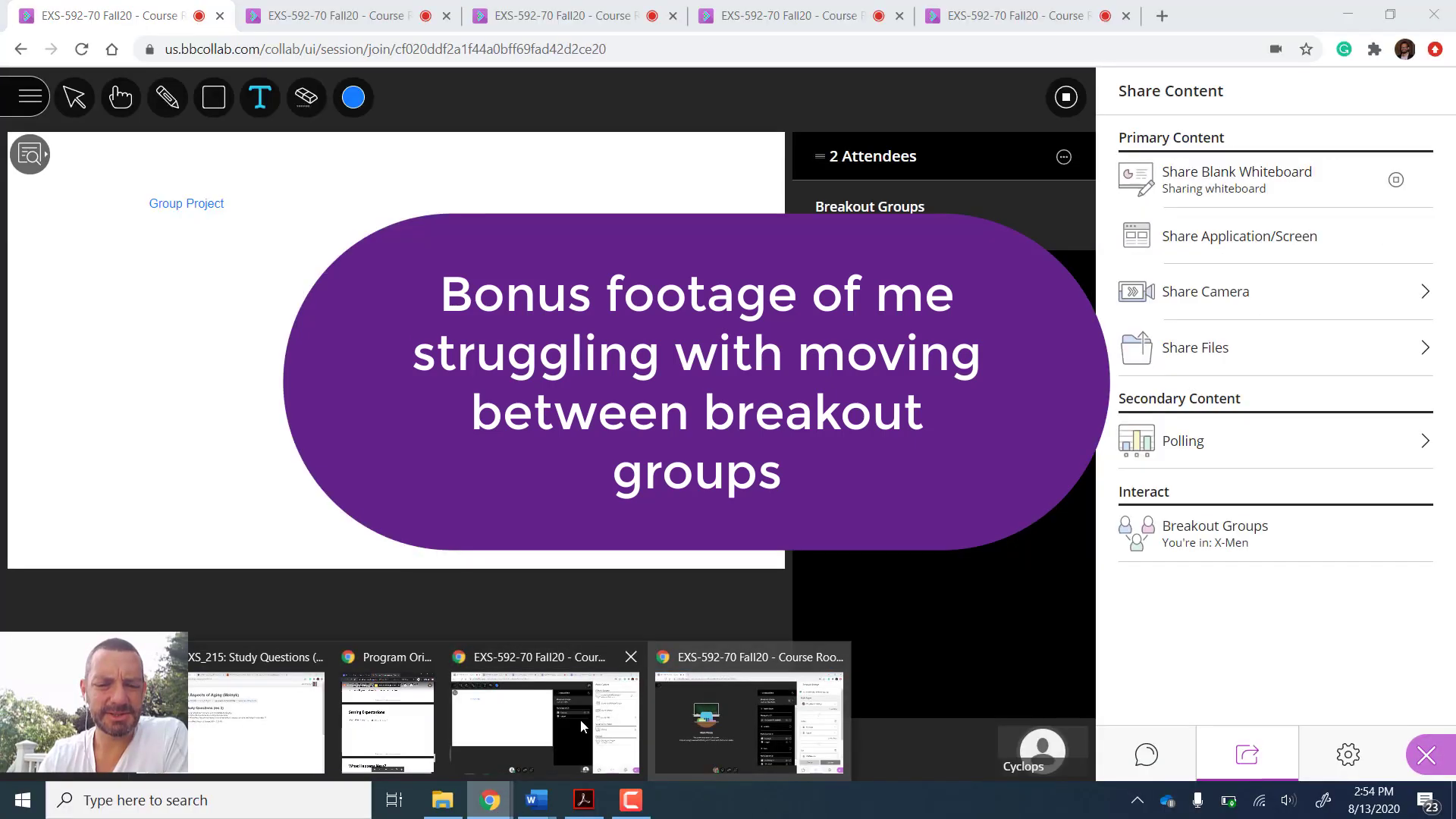
left_click(570, 717)
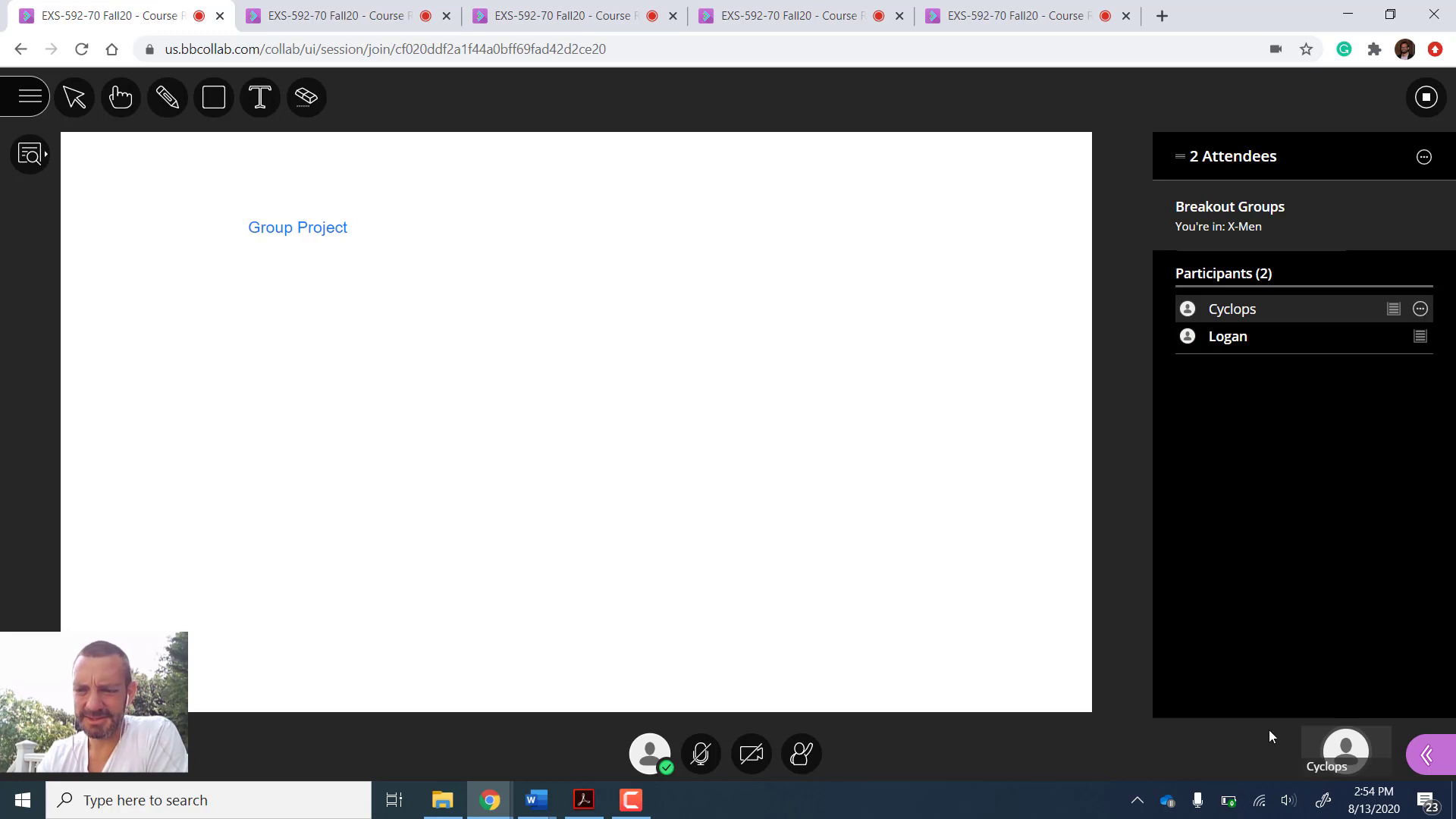
Examine the X-Men participant's attendee options and content-sharing choices for a way to switch breakout groups.
left_click(1425, 755)
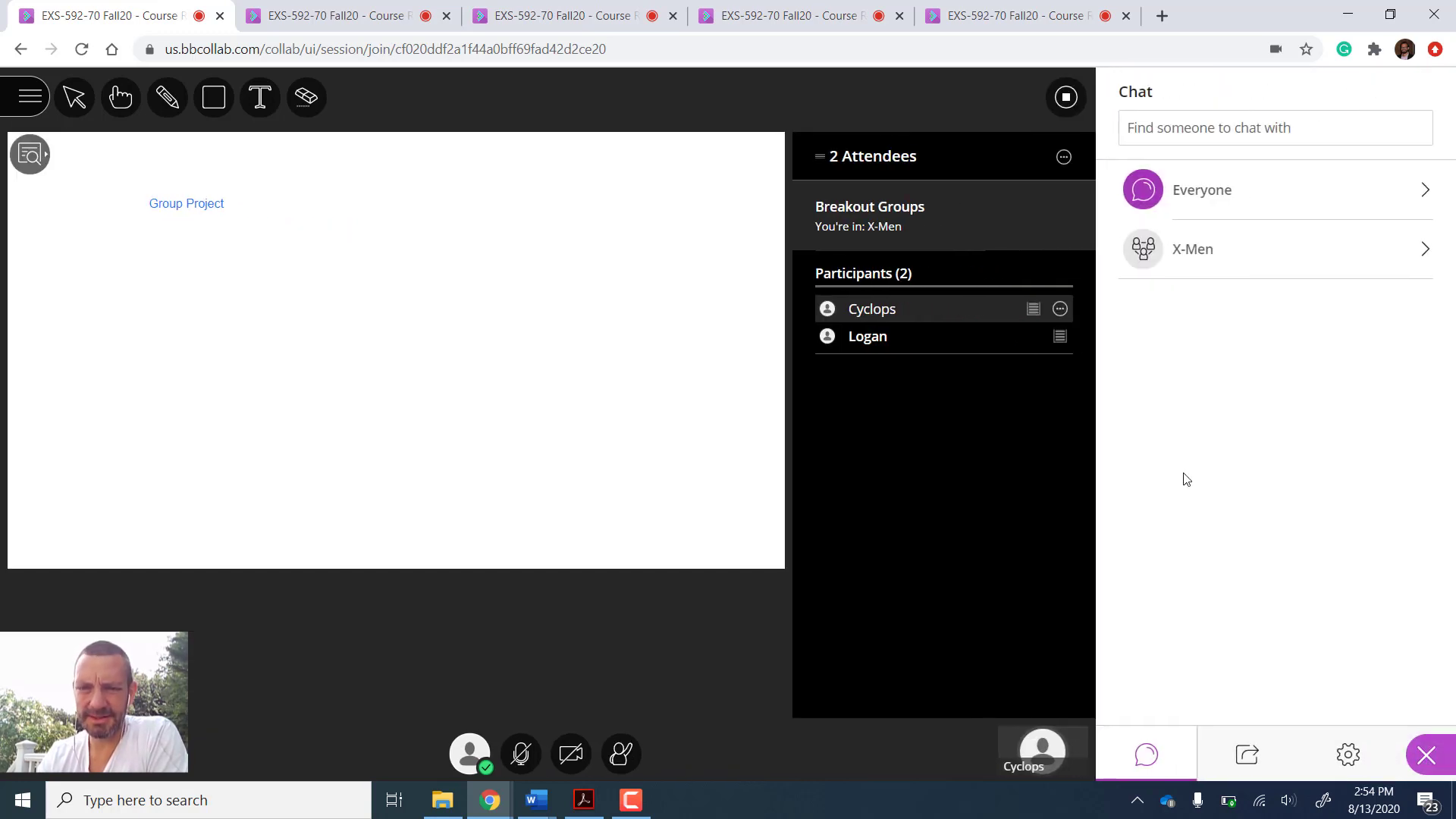
left_click(1064, 157)
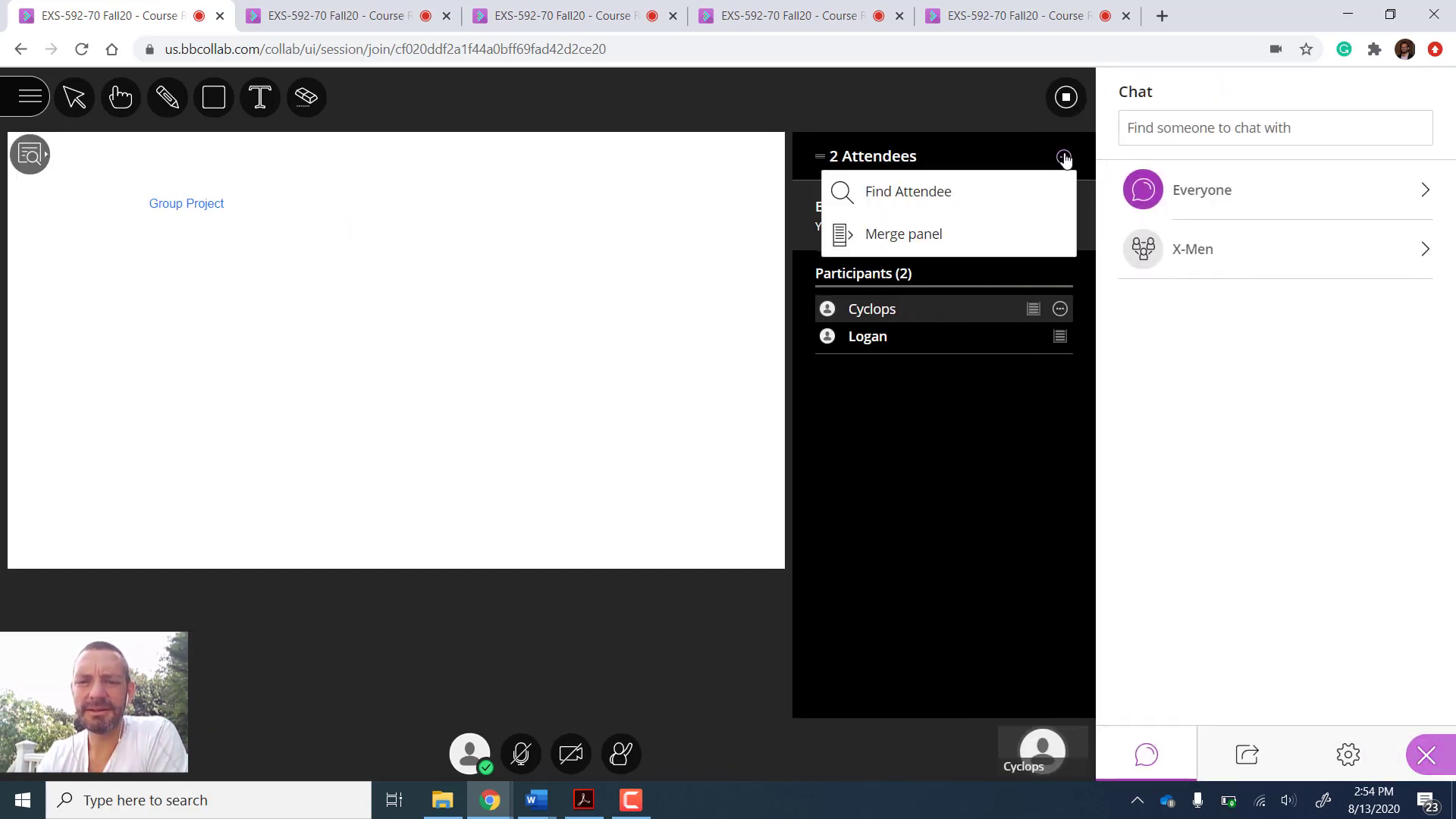
left_click(1064, 157)
left_click(1059, 309)
left_click(1059, 309)
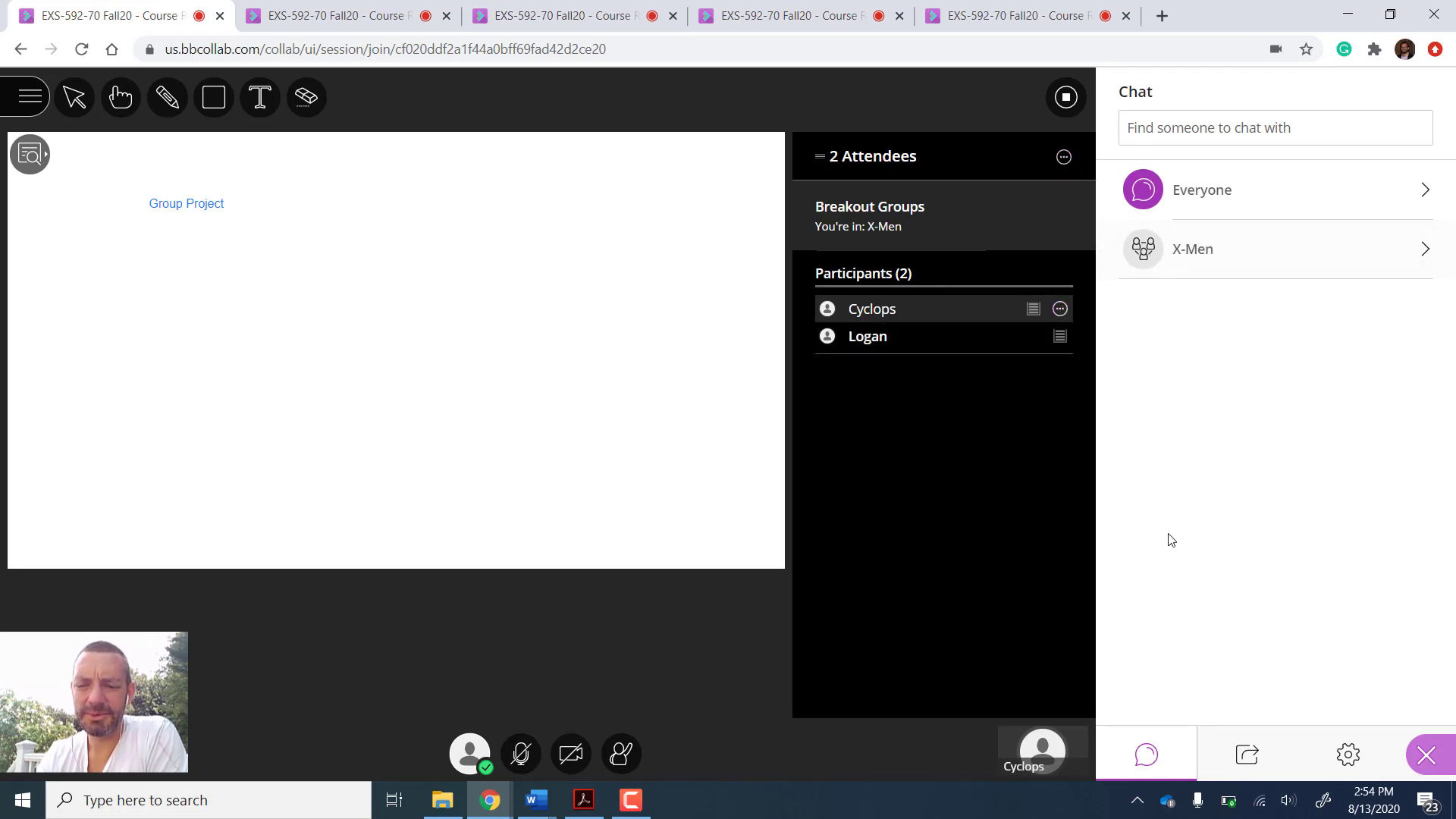
left_click(1229, 753)
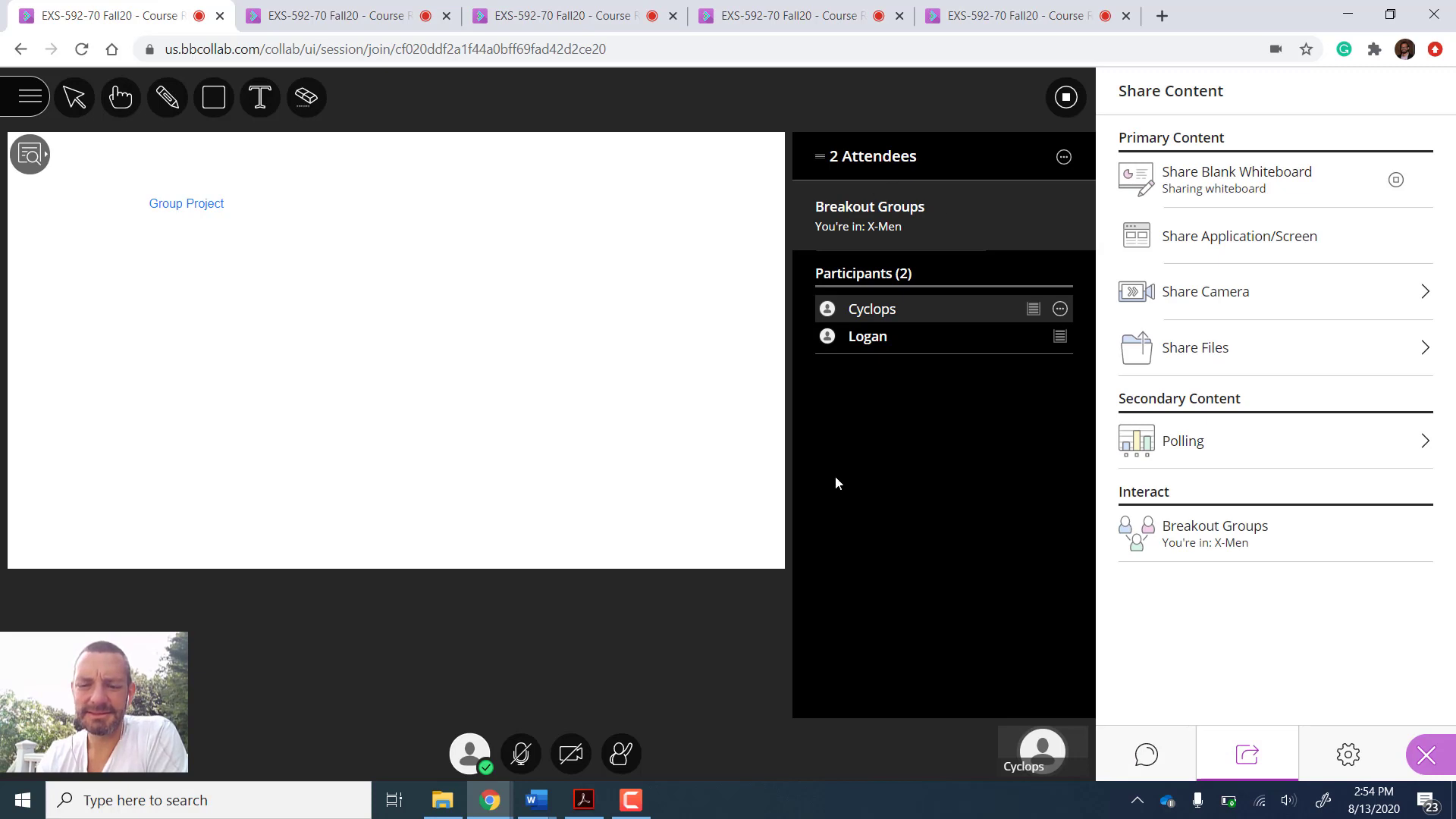
Switch to the moderator's browser window, turn the permission for attendees to switch groups off and on again, and update the breakout groups.
mouse_move(505, 808)
left_click(725, 707)
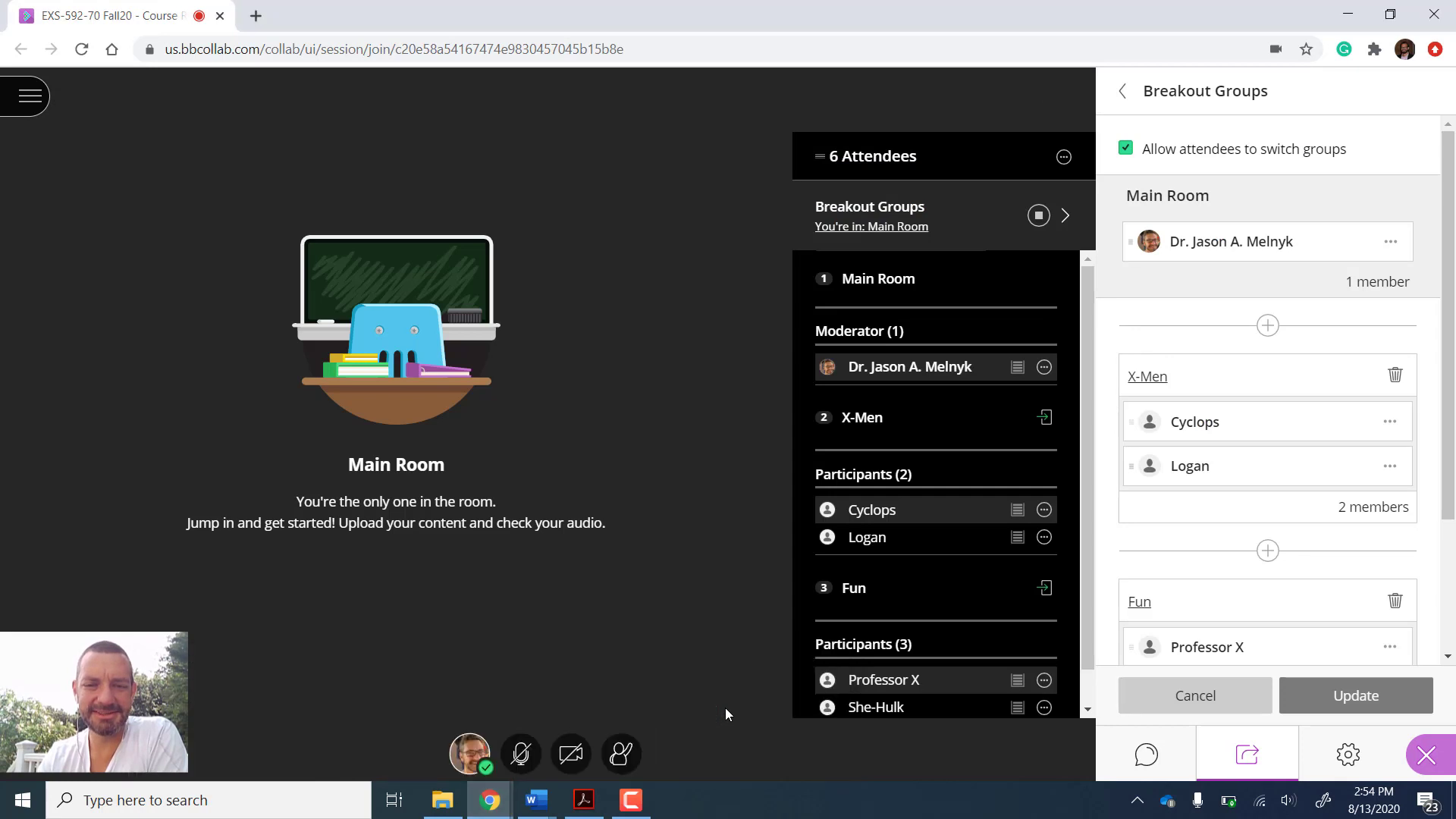
scroll(948, 475, "down", 1)
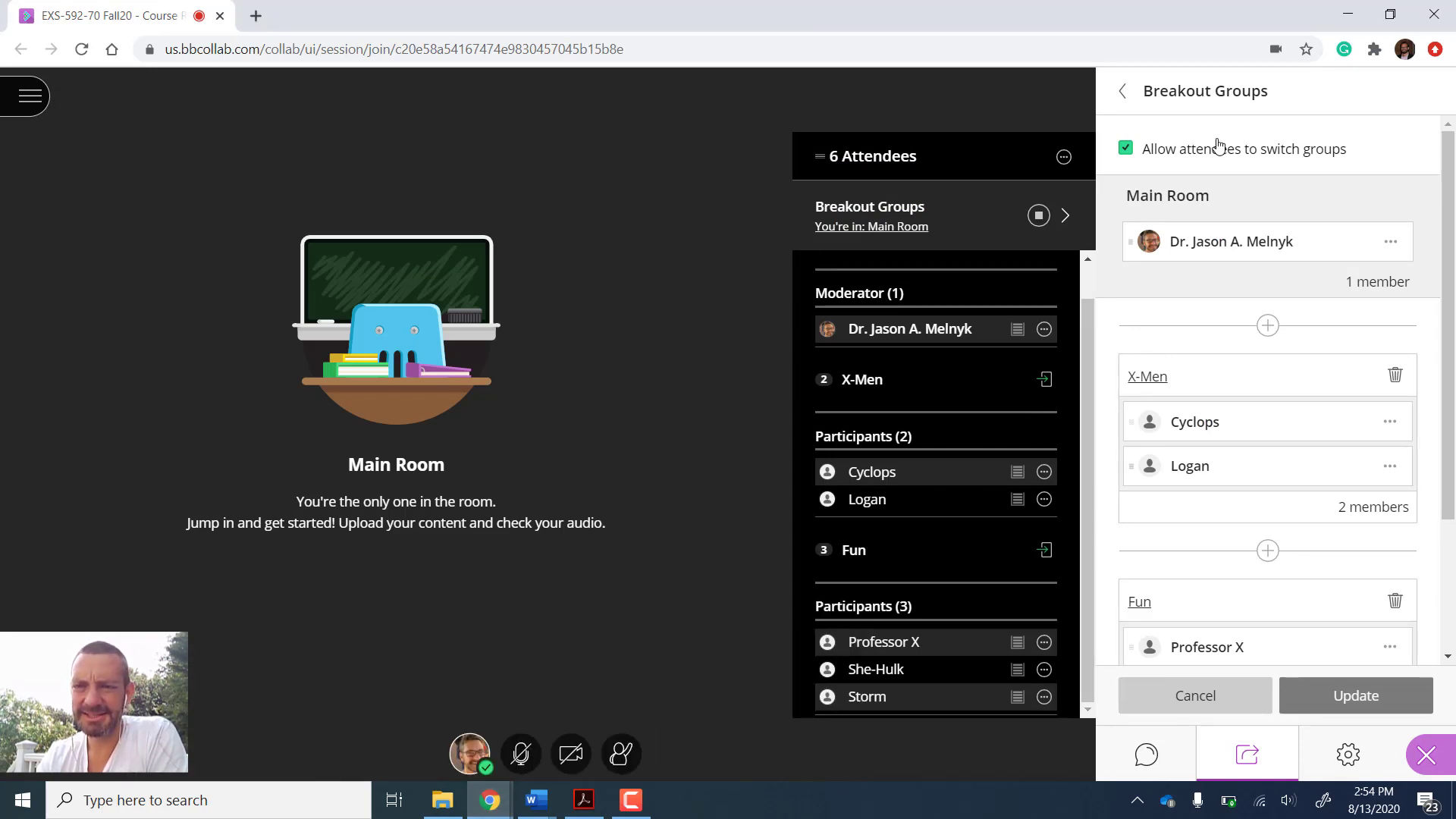
left_click(1126, 150)
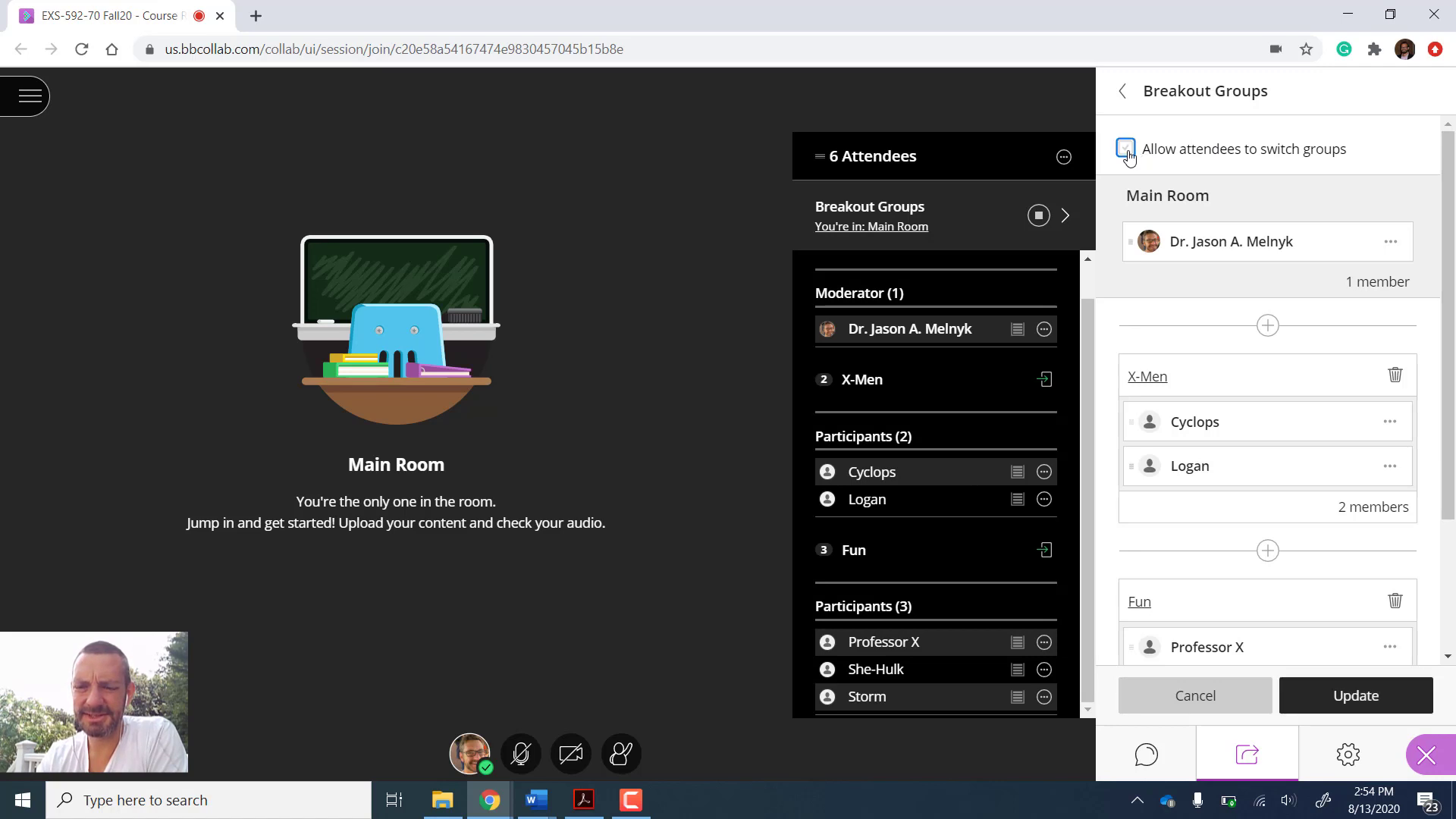
left_click(1126, 150)
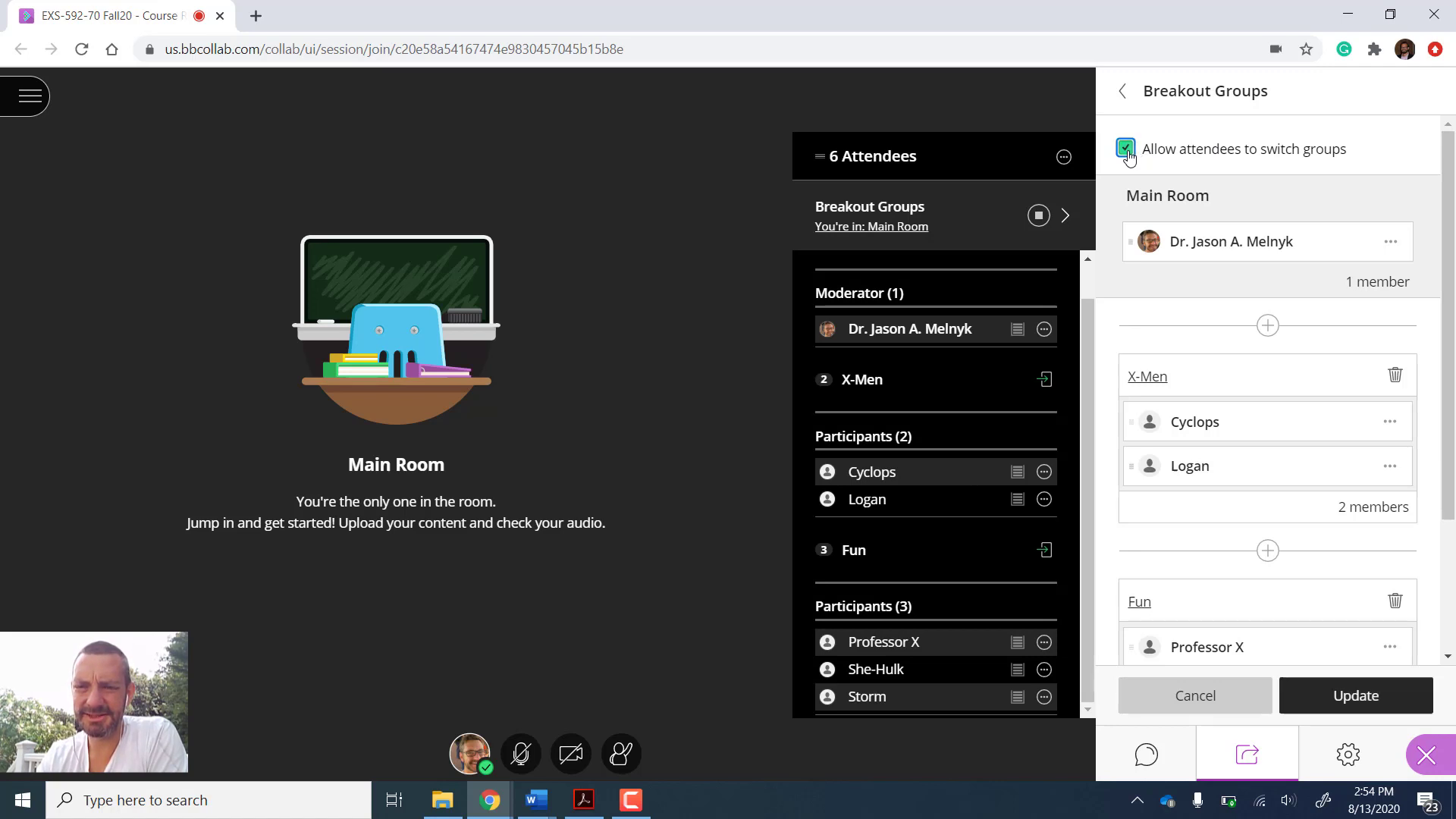
left_click(1357, 696)
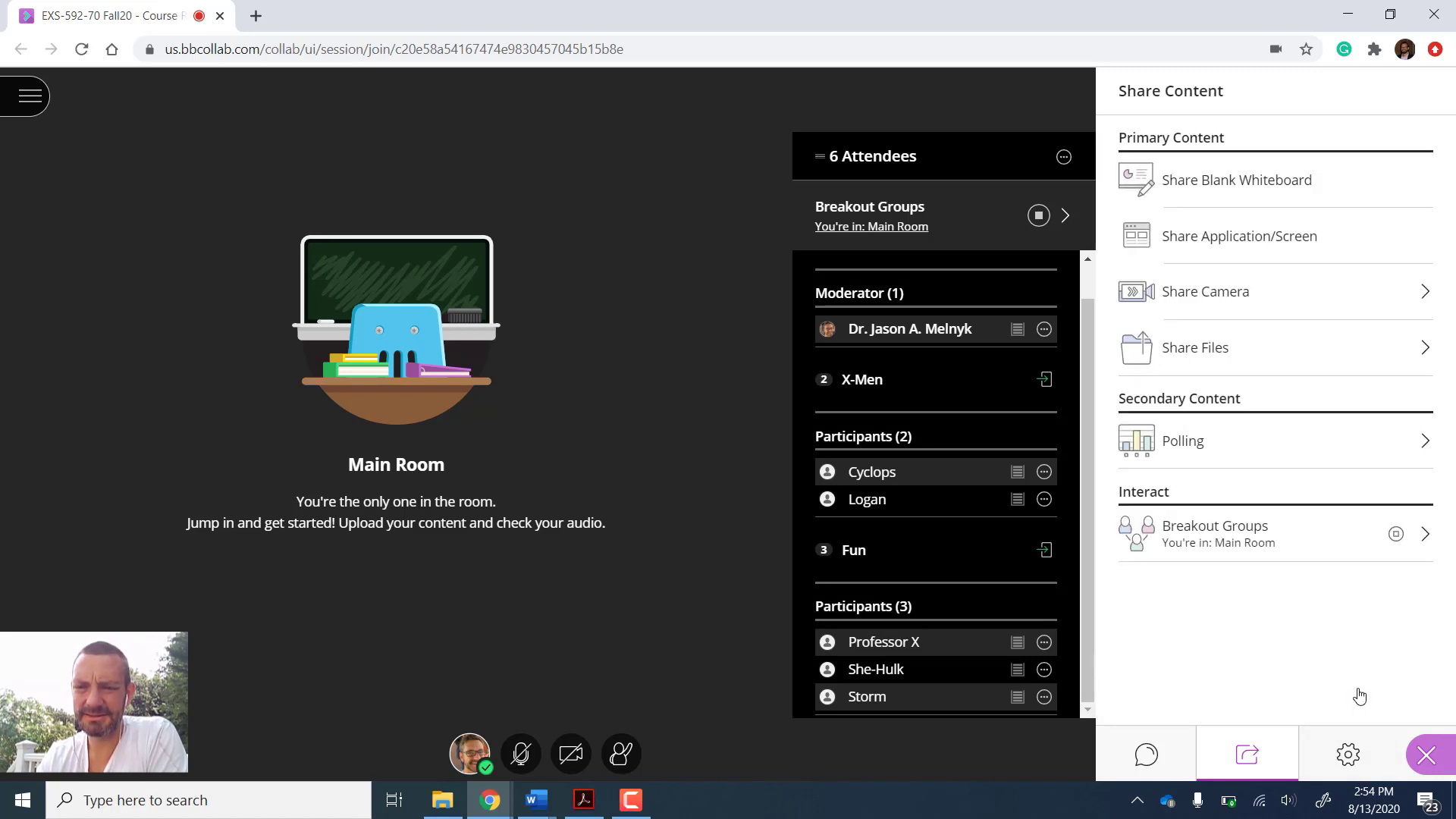
Return to the X-Men participant's browser window and review the attendee list for the other rooms that can be joined.
left_click(492, 803)
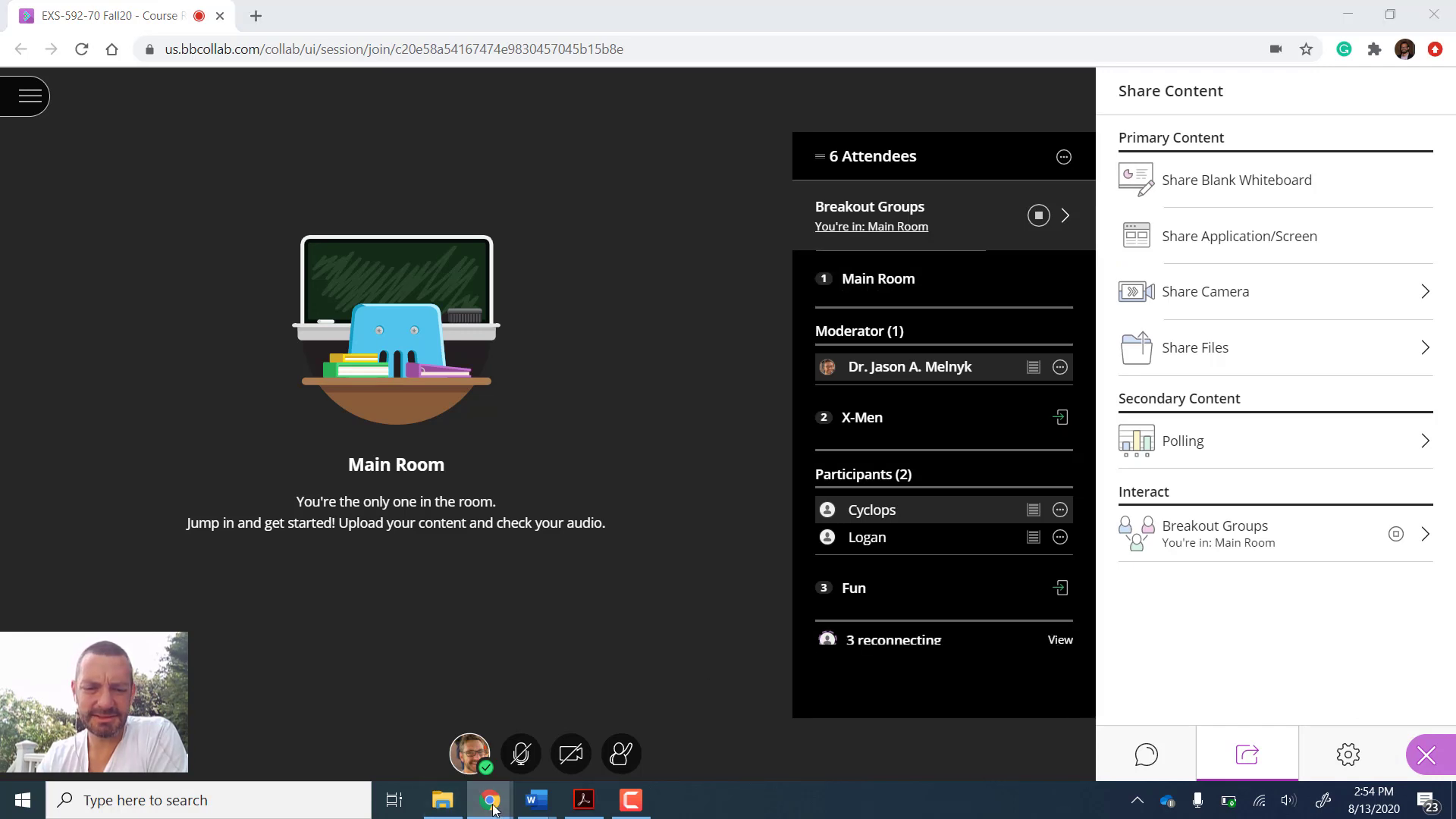
left_click(725, 729)
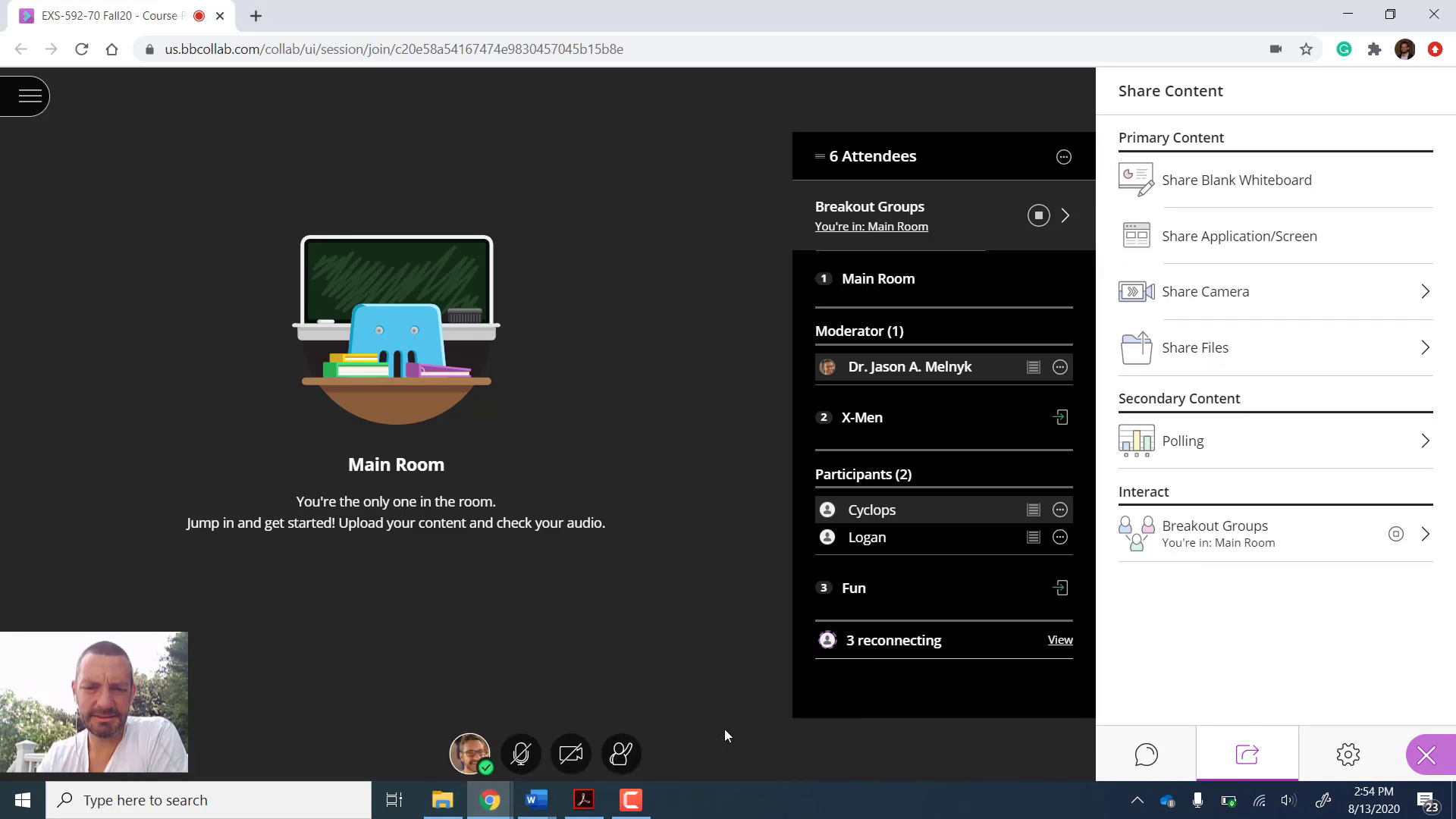
left_click(492, 805)
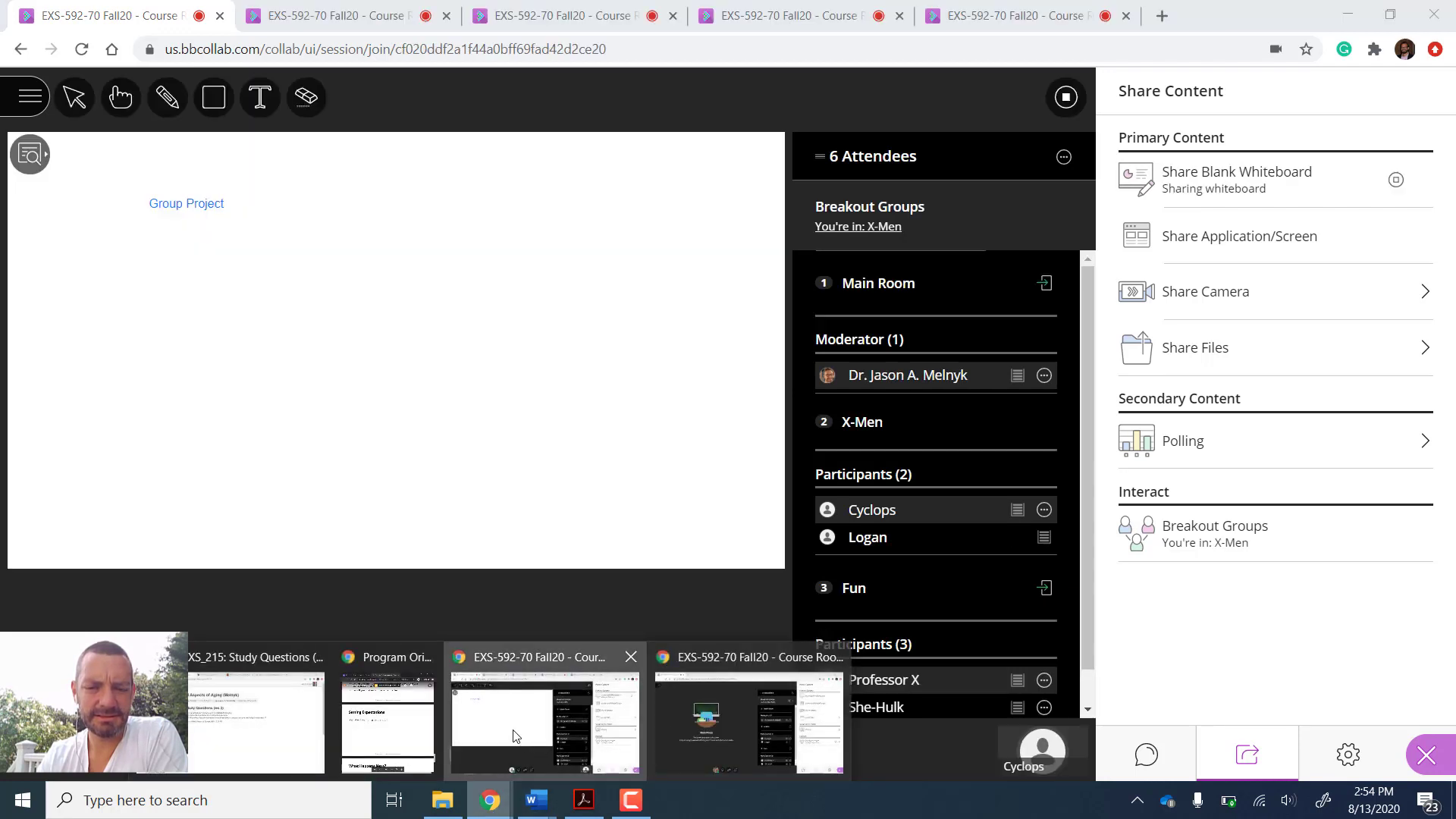
left_click(514, 735)
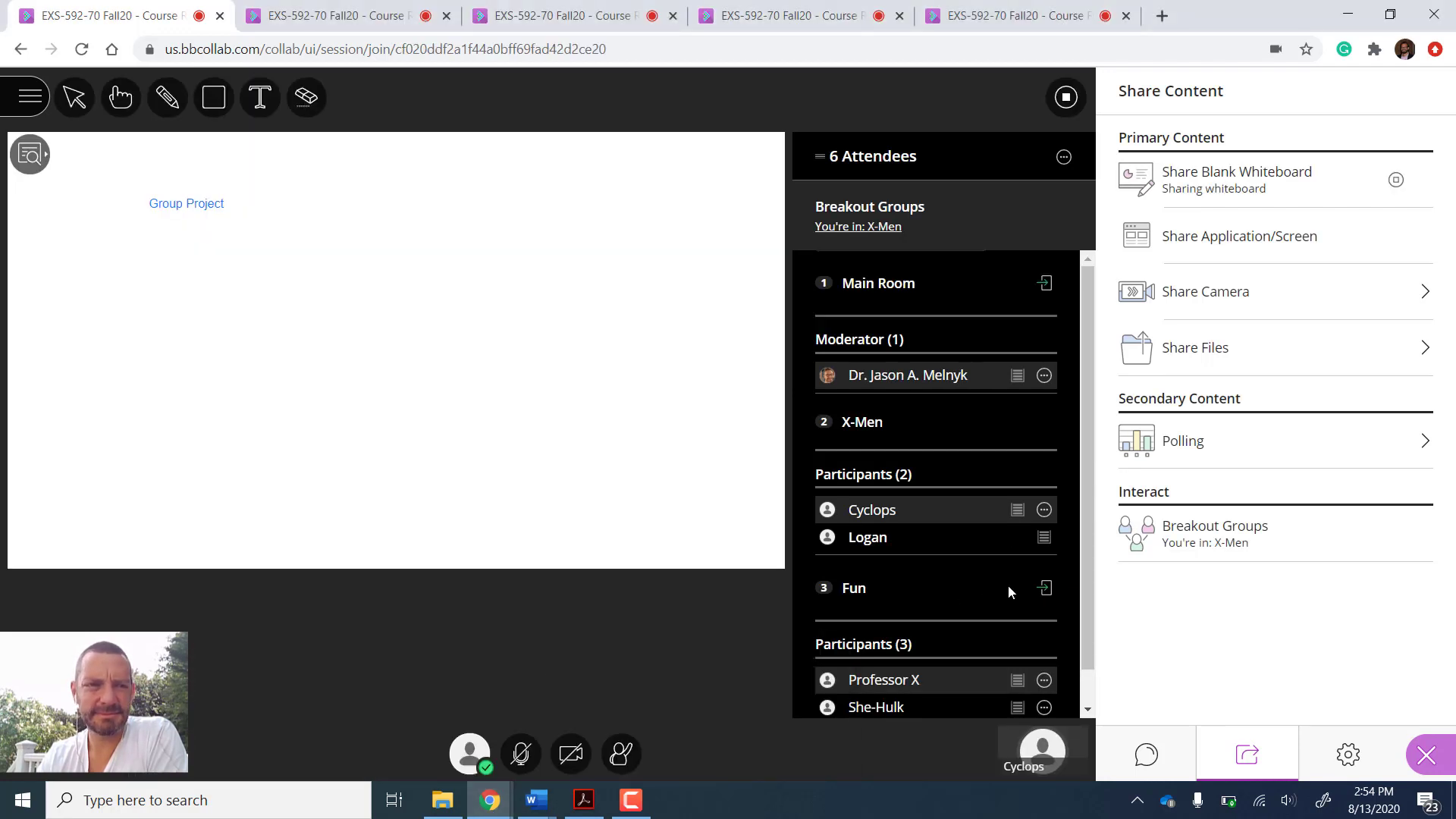
scroll(1007, 585, "down", 1)
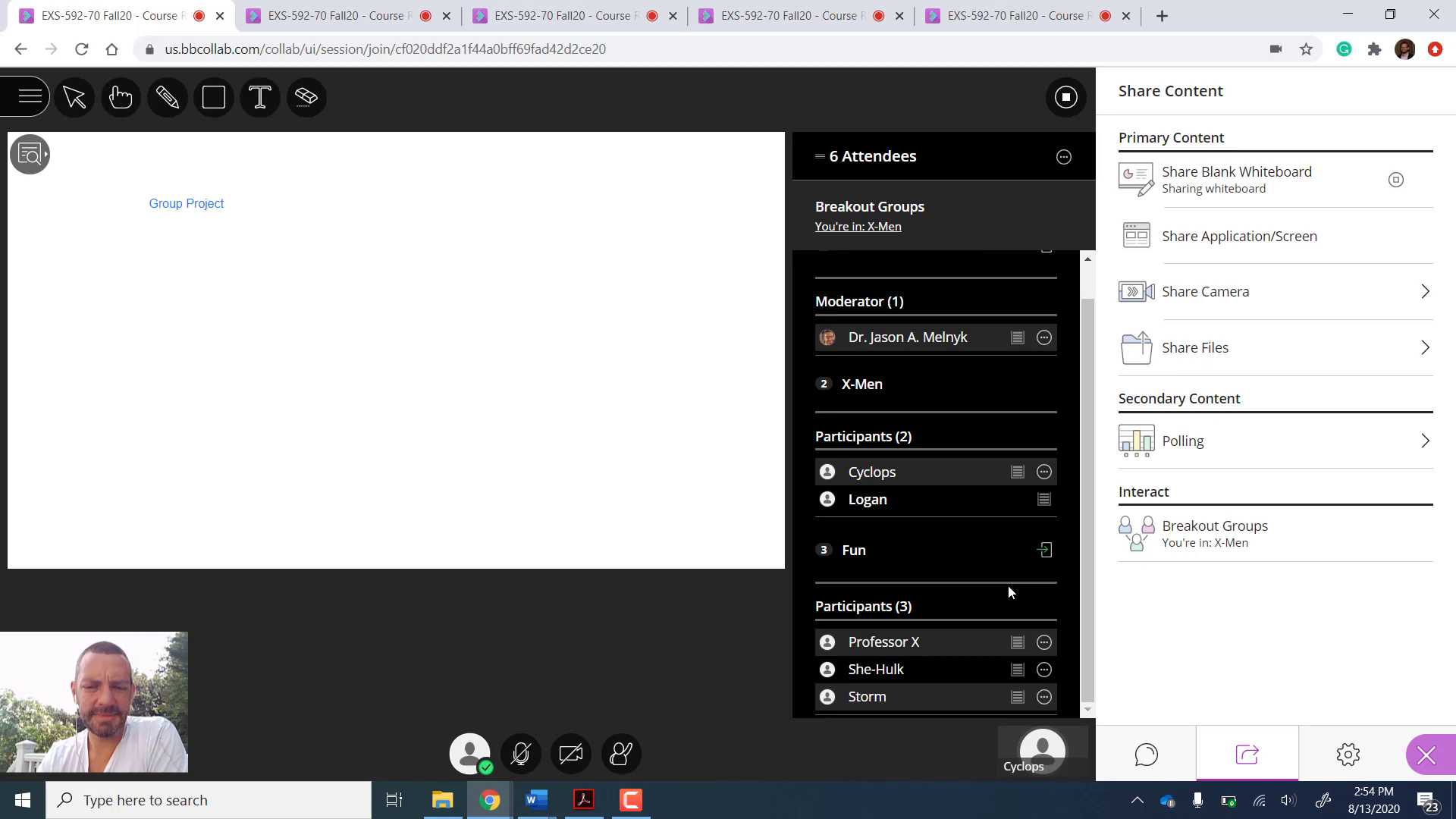
left_click(476, 761)
left_click(475, 760)
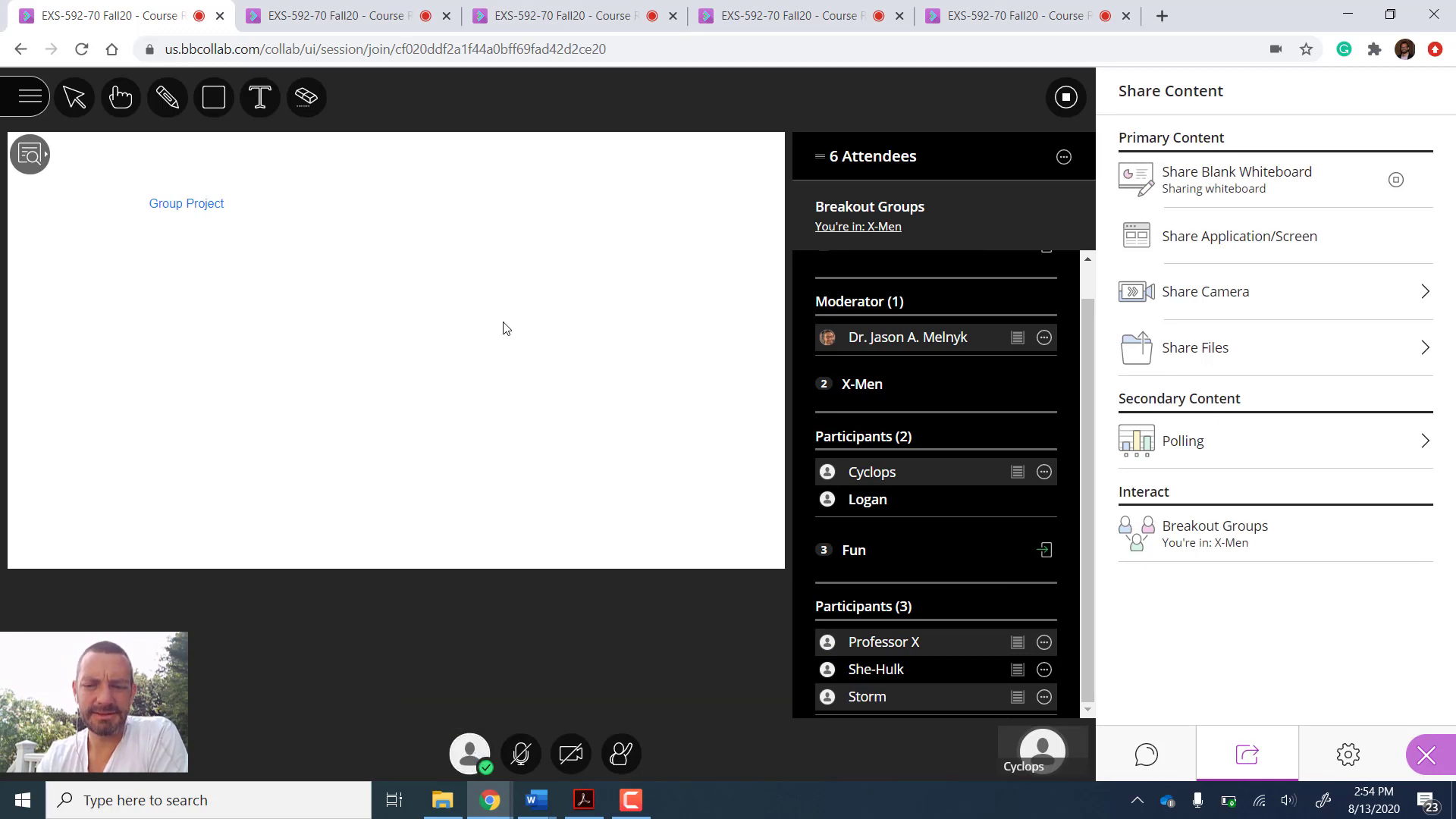